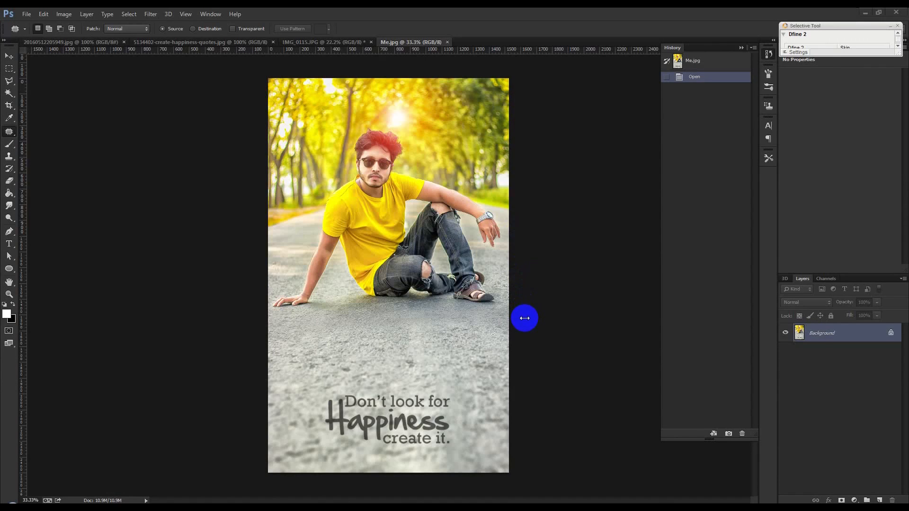
Compare the unedited IMG_0115.JPG photo with the finished Me.jpg version.
click(345, 44)
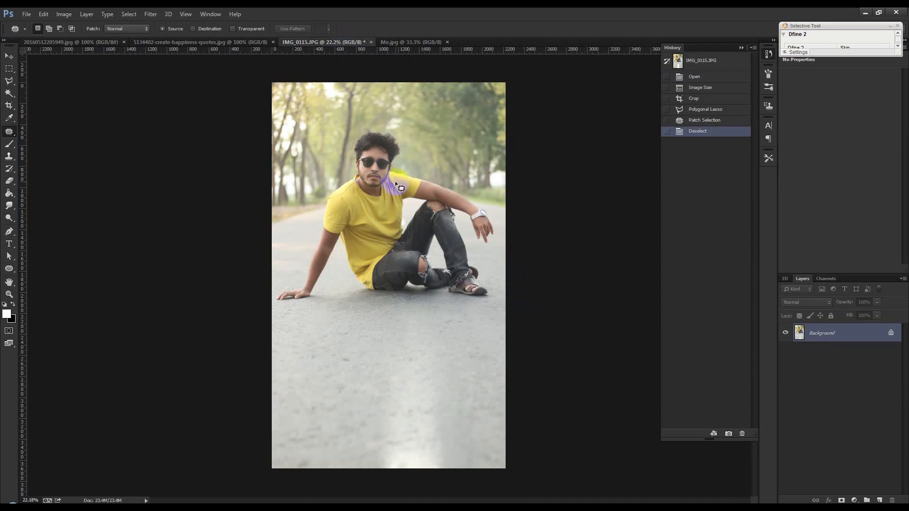
scroll(396, 183, up, 2)
scroll(396, 183, up, 1)
scroll(395, 183, down, 4)
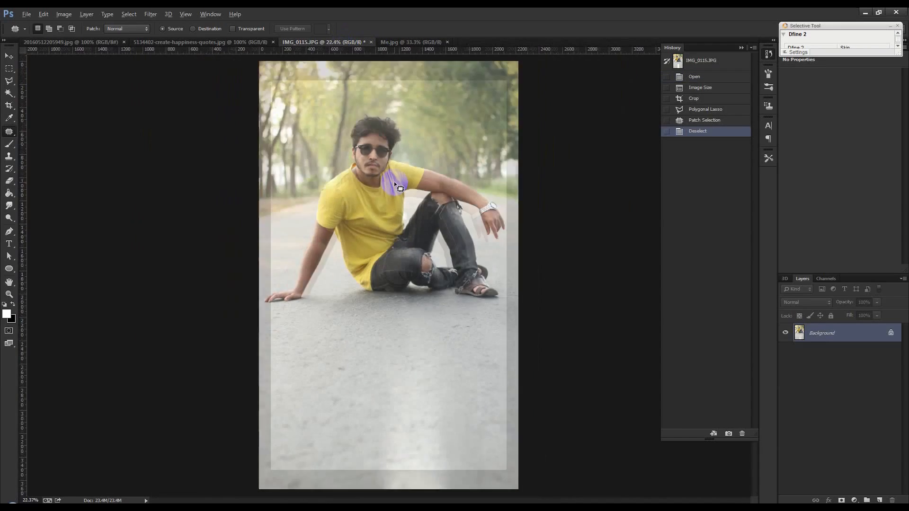
click(400, 42)
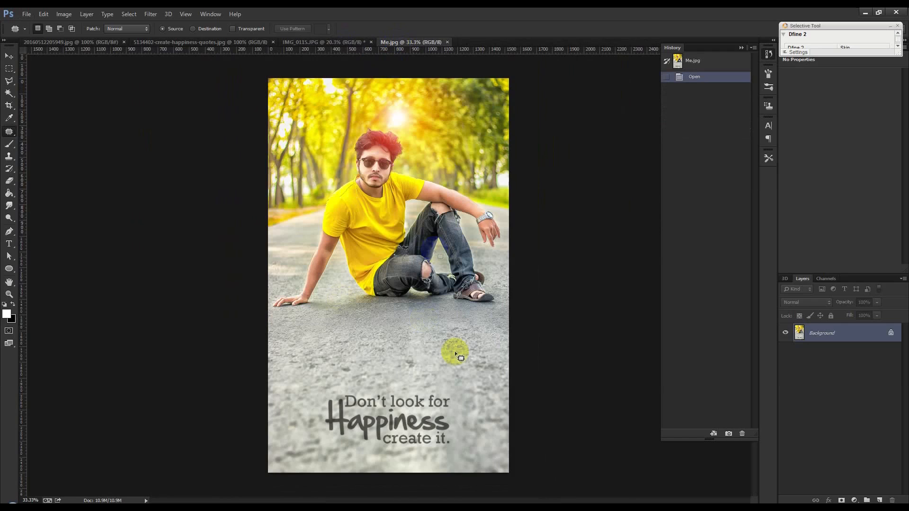
key(alt)
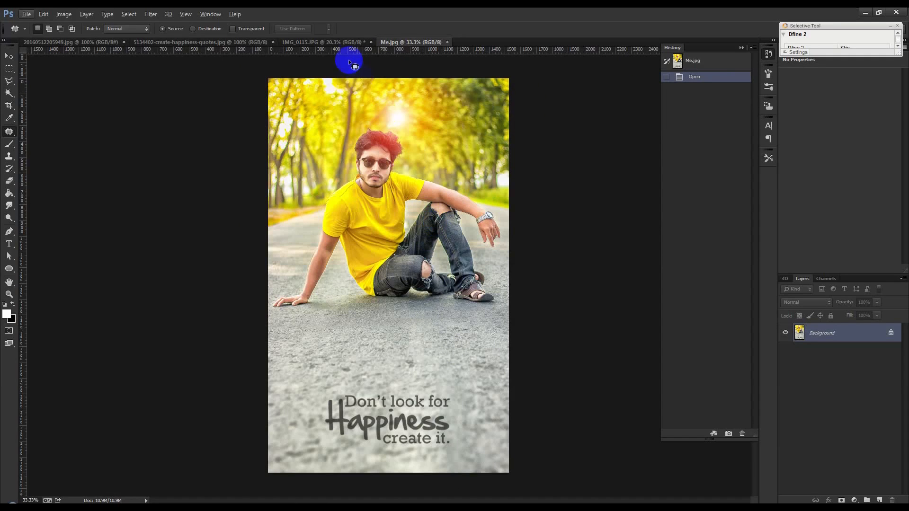
Open IMG_0115.JPG in the Camera Raw Filter and set Clarity to +39 and Vibrance to +56.
click(349, 42)
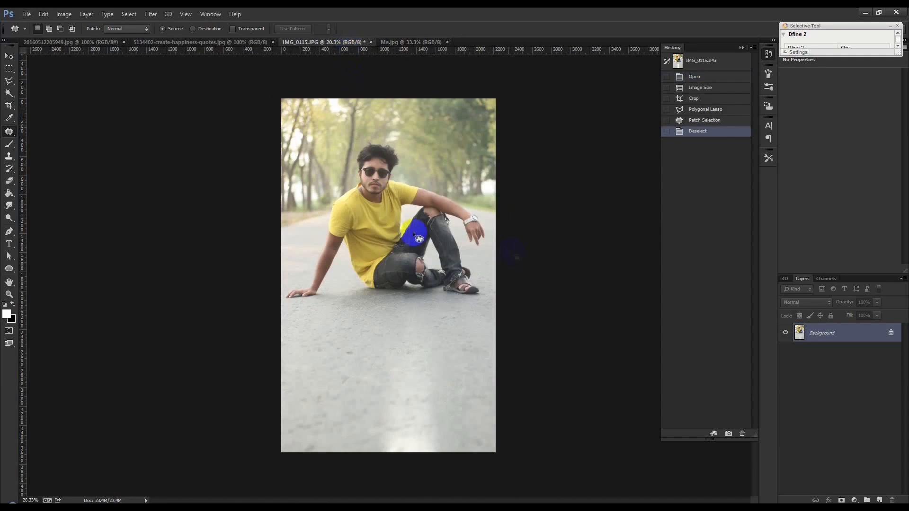
scroll(413, 231, up, 1)
scroll(413, 231, up, 1)
scroll(413, 231, down, 1)
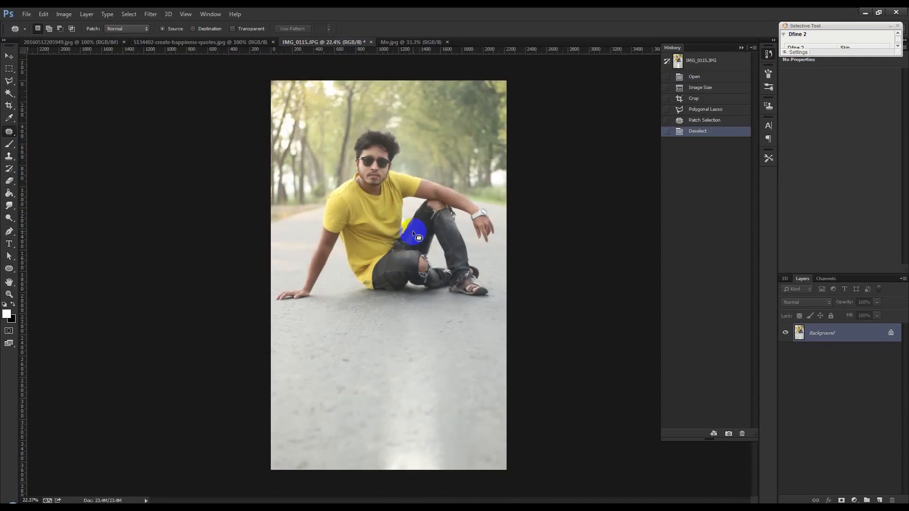
click(145, 18)
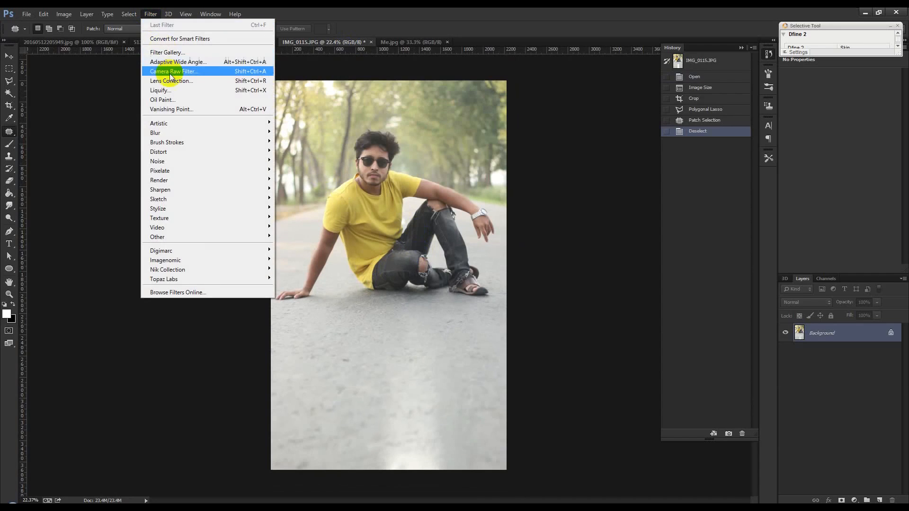
click(189, 72)
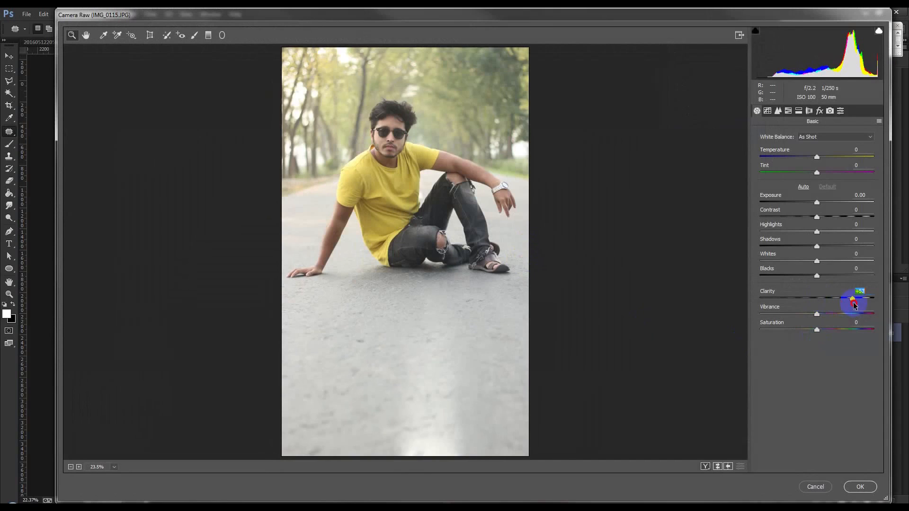
mouse_move(851, 304)
mouse_down()
mouse_move(840, 303)
mouse_move(850, 318)
mouse_up()
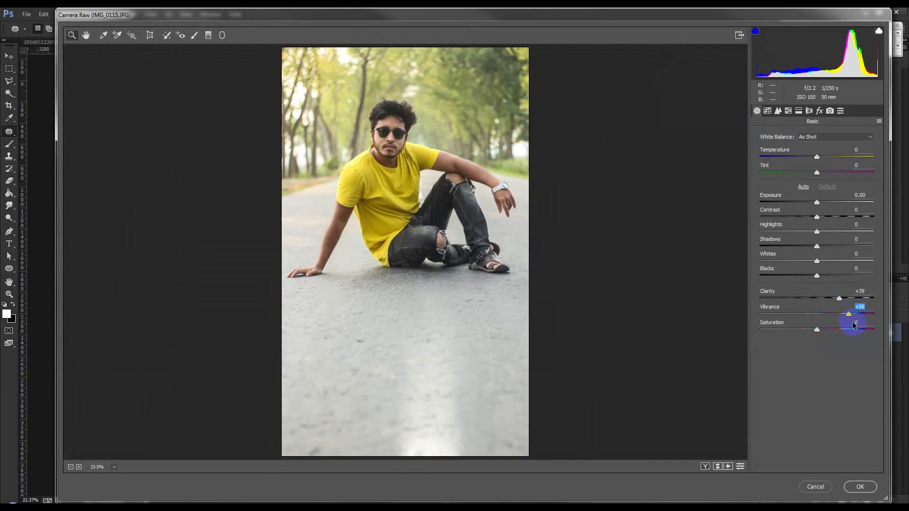
Set Highlights to -100, Shadows to +100, Saturation to +21, Whites to +33, Blacks to -1 and Exposure to -0.05.
drag(819, 232, 731, 234)
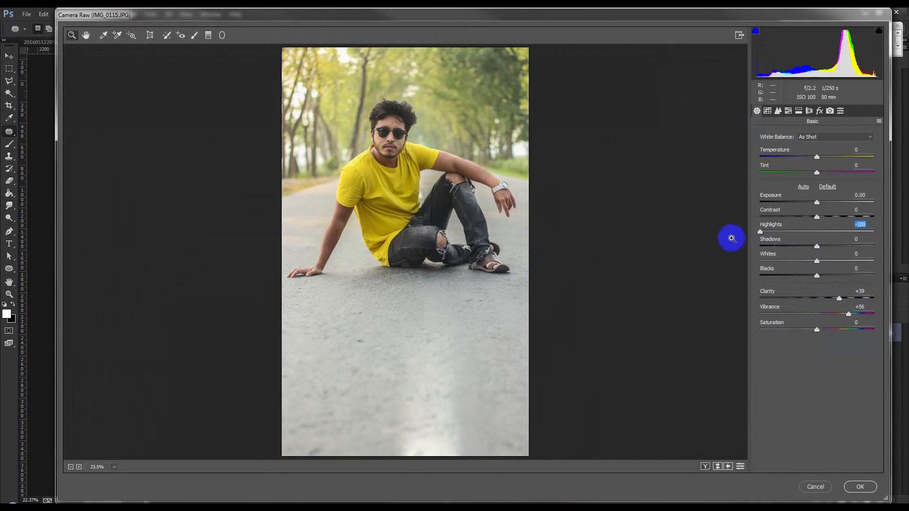
drag(816, 246, 904, 251)
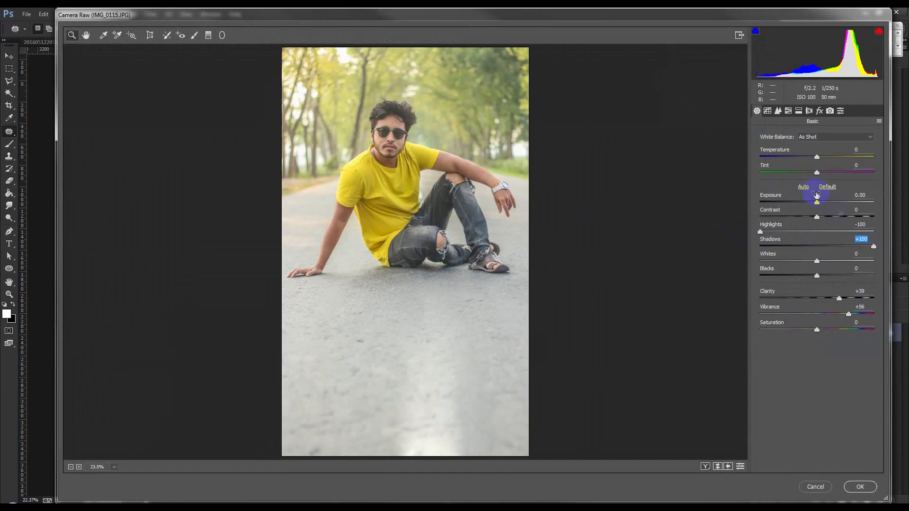
drag(819, 331, 829, 331)
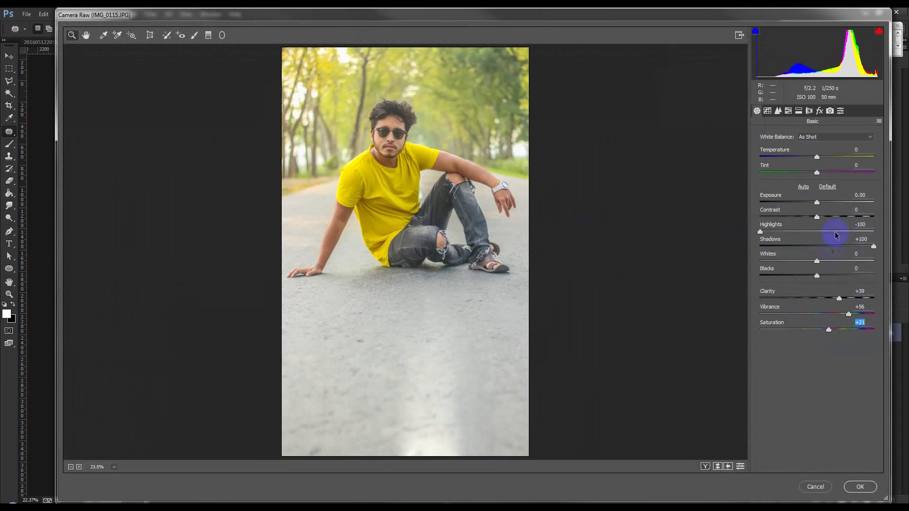
mouse_move(821, 265)
mouse_down()
mouse_move(847, 265)
mouse_move(807, 279)
mouse_move(815, 282)
mouse_up()
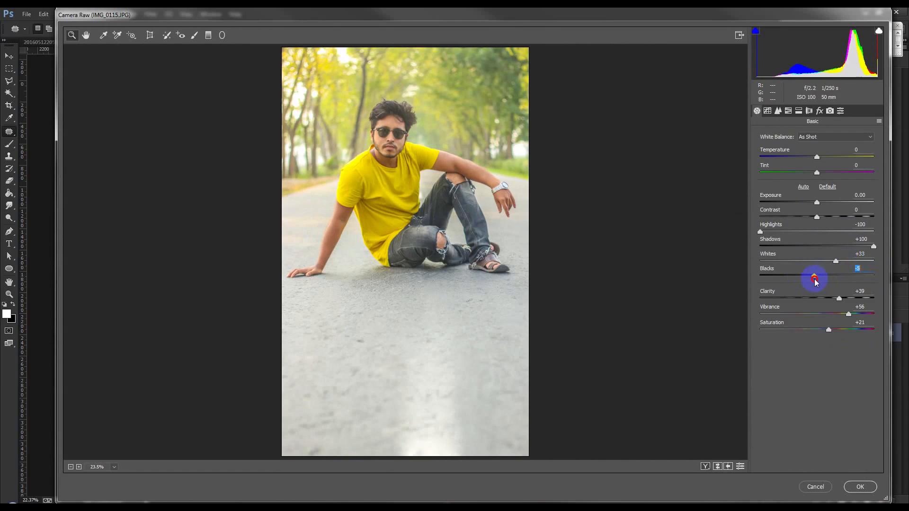
drag(818, 204, 819, 205)
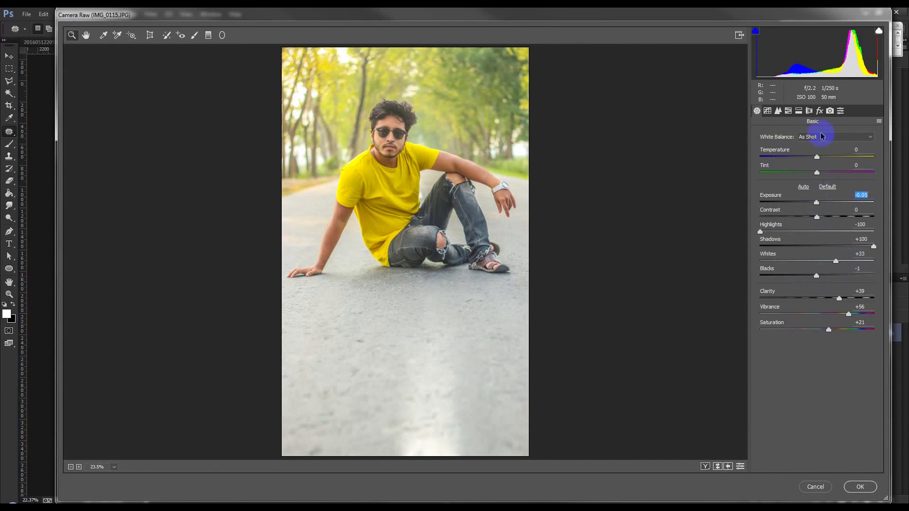
Raise the Oranges luminance to about +31 in the HSL adjustments and adjust the Oranges saturation.
click(799, 112)
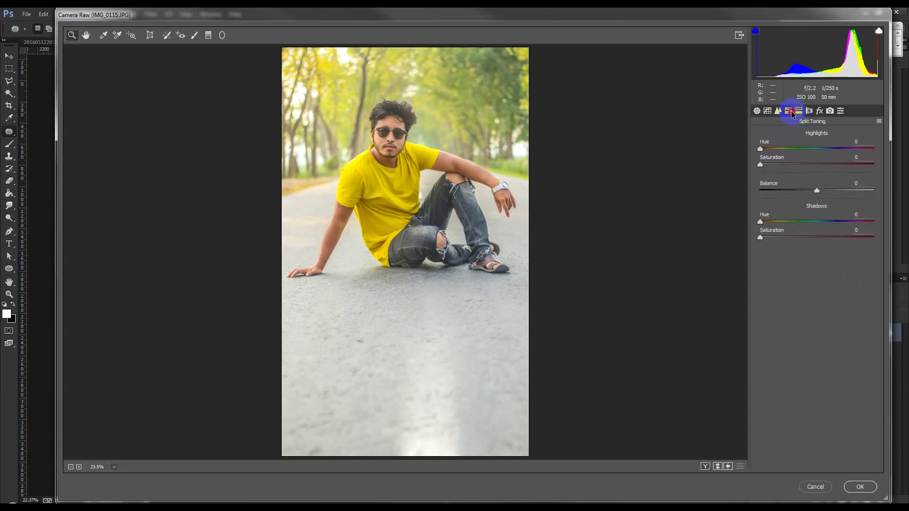
click(791, 112)
click(828, 150)
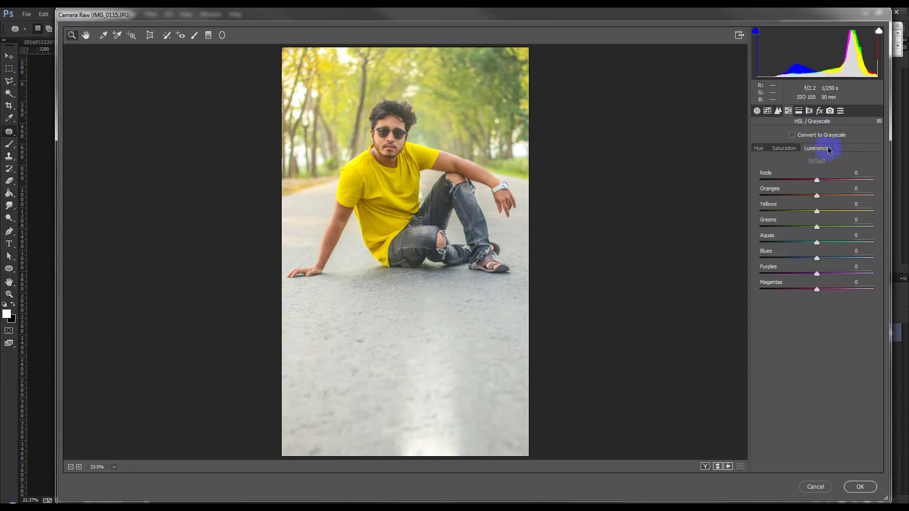
drag(820, 196, 838, 196)
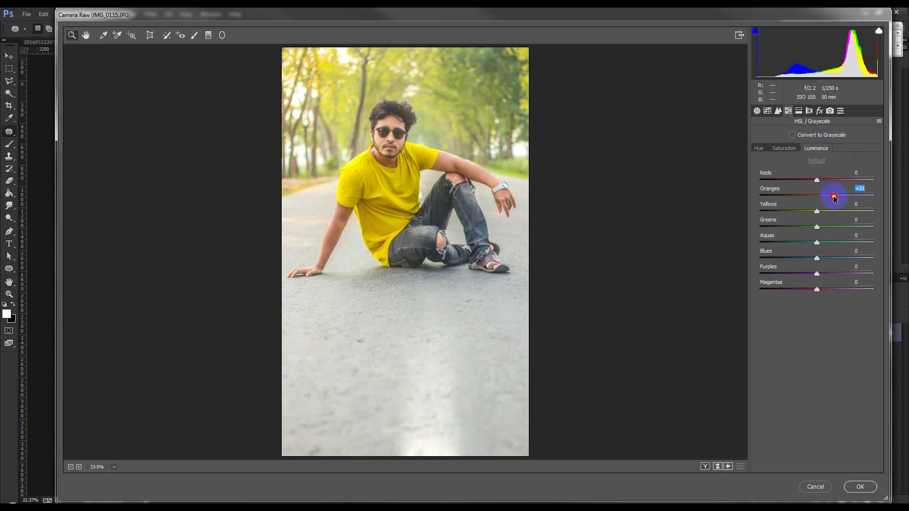
click(790, 149)
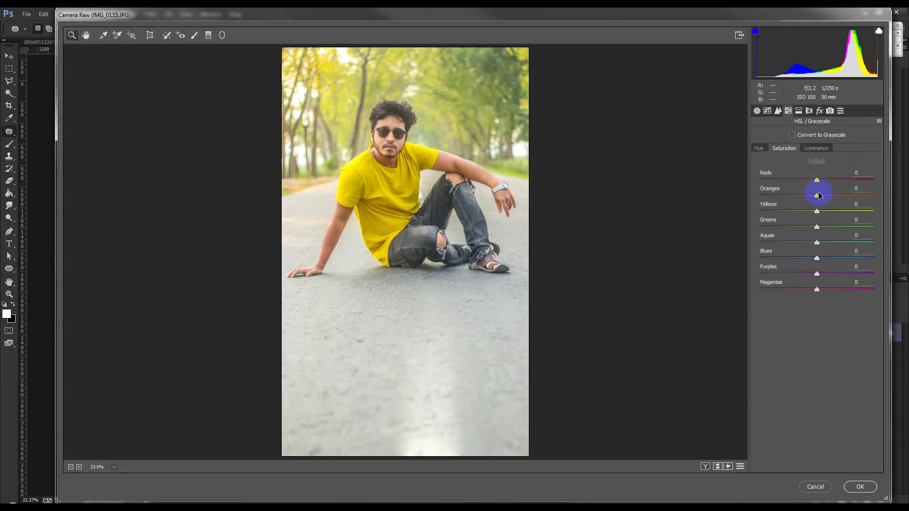
mouse_move(837, 195)
mouse_down()
mouse_move(823, 196)
mouse_move(833, 198)
mouse_up()
Adjust the Darks and Lights of the parametric tone curve.
click(768, 111)
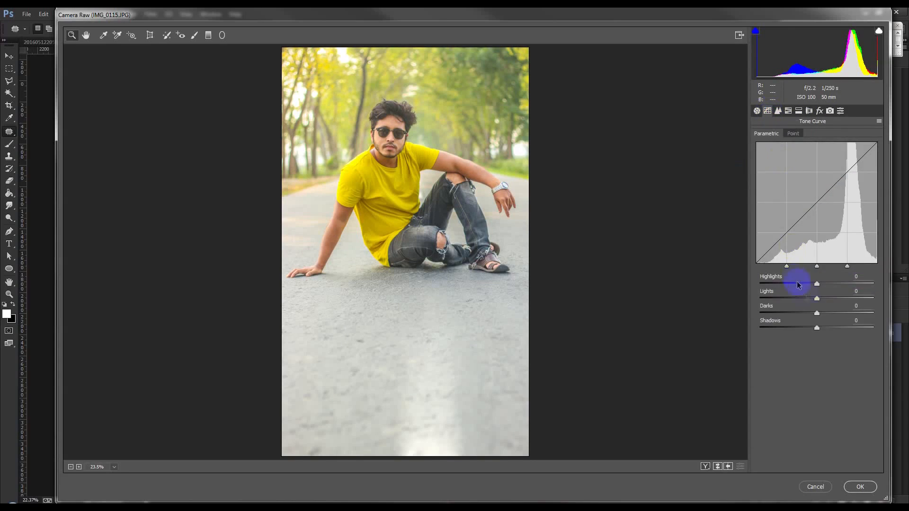
mouse_move(818, 314)
mouse_down()
mouse_move(811, 312)
mouse_move(819, 316)
mouse_move(820, 298)
mouse_up()
click(793, 135)
Set the sharpening amount to 50 and apply the Camera Raw adjustments to the photo.
click(778, 110)
drag(761, 150, 790, 155)
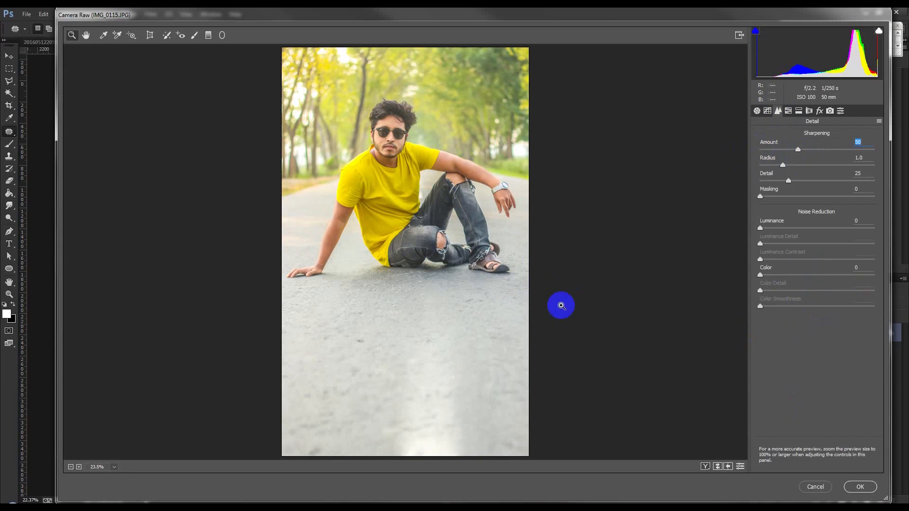
click(859, 487)
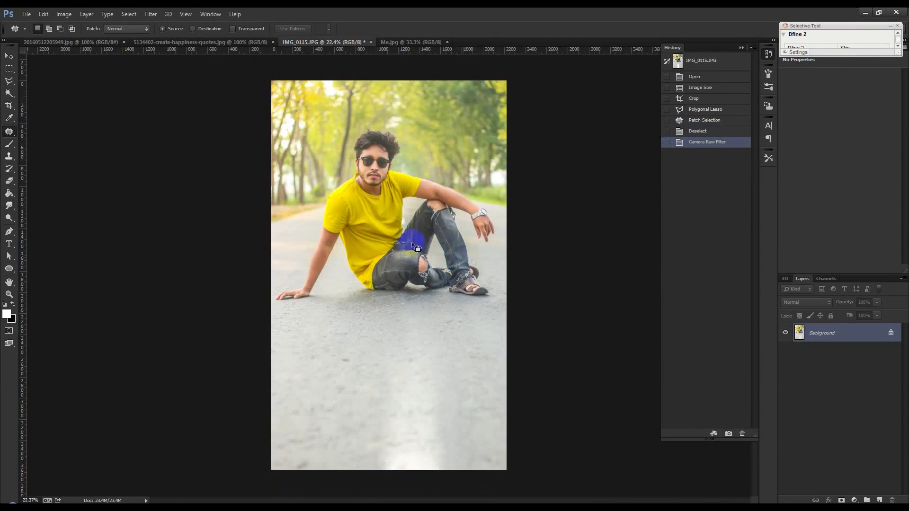
Apply the Color Efex Pro 4 Foliage filter to the photo with Enhance Foliage at 50%.
click(151, 14)
mouse_move(254, 269)
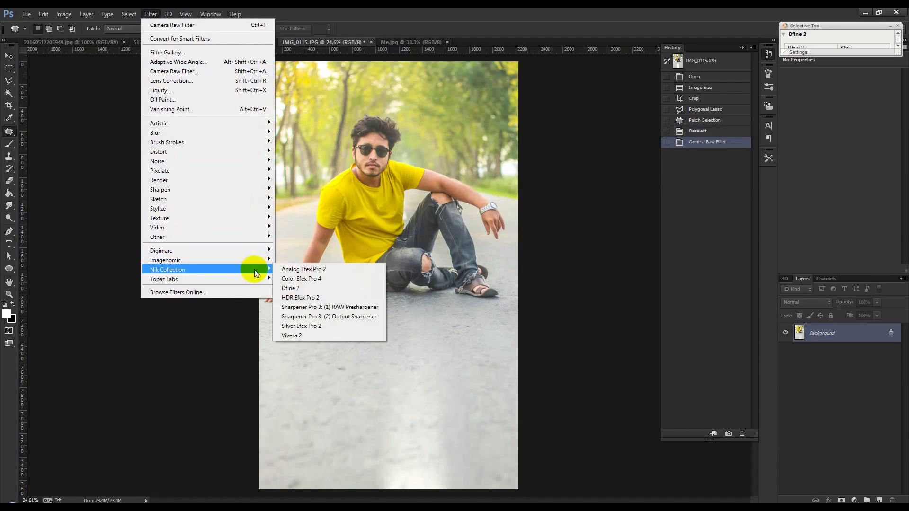
click(316, 281)
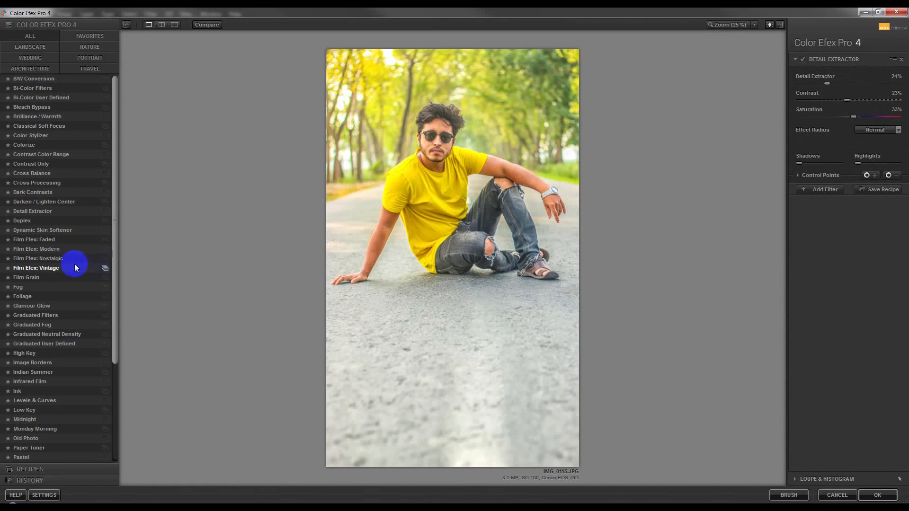
click(23, 296)
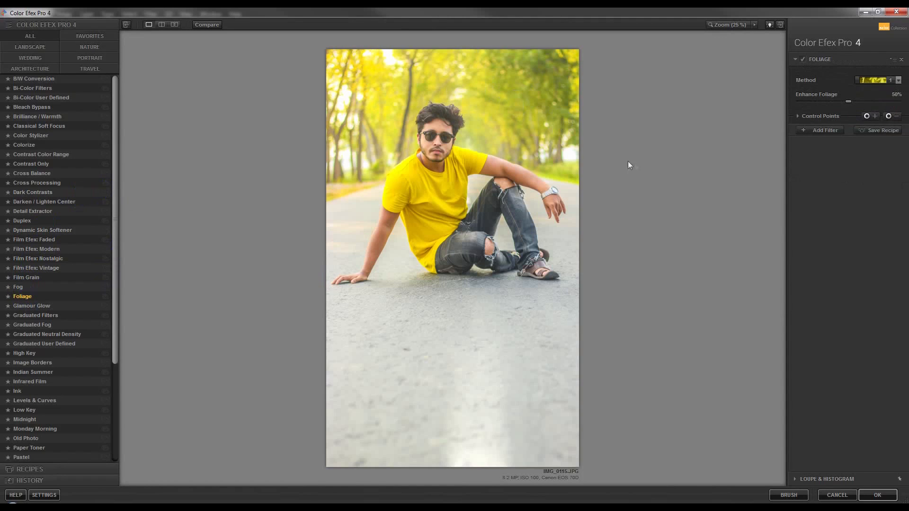
click(876, 495)
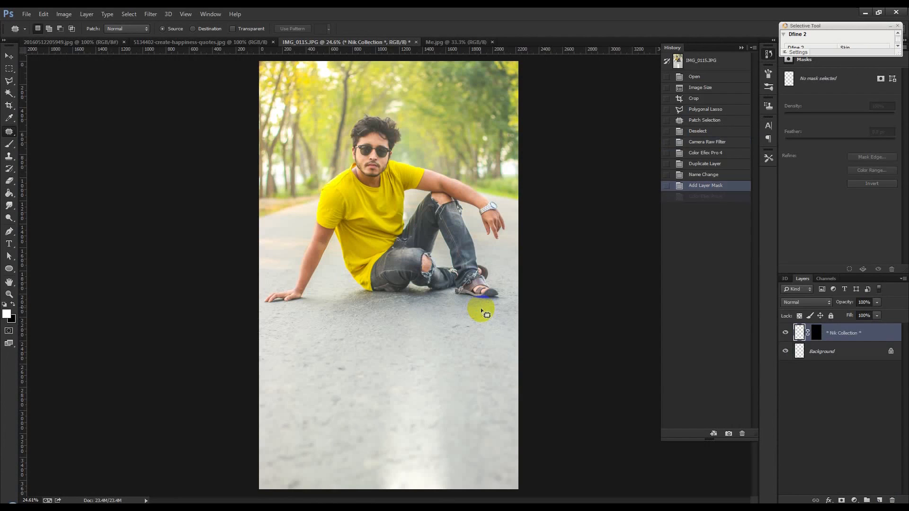
Apply the Color Efex Pro 4 Contrast Color Range filter on top of the Foliage result.
click(152, 15)
mouse_move(212, 270)
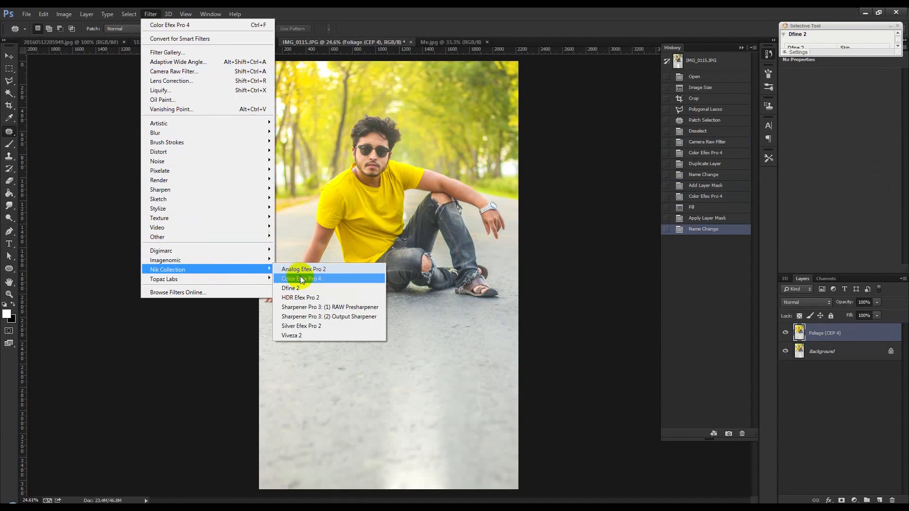
click(301, 279)
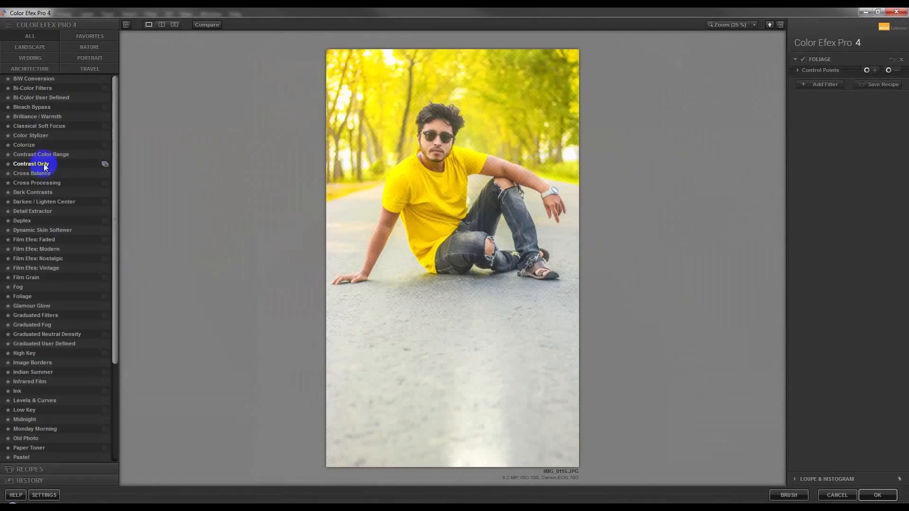
click(43, 154)
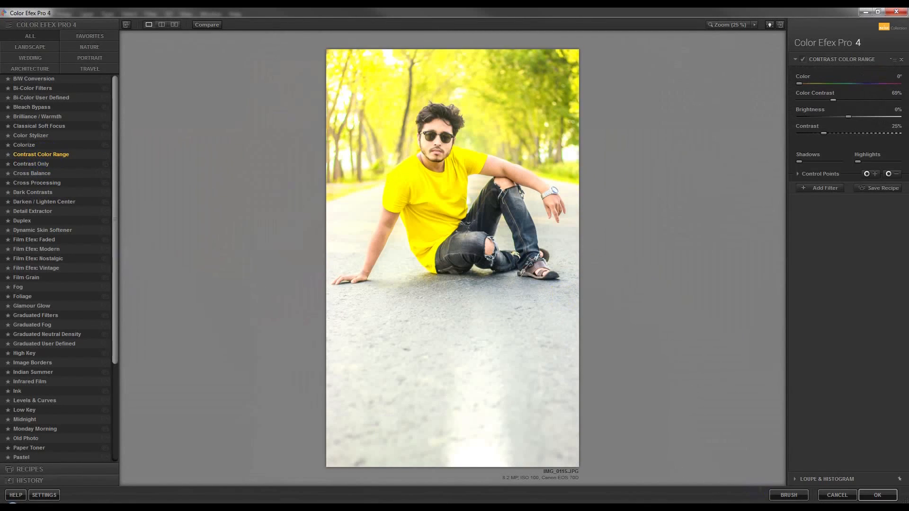
click(878, 496)
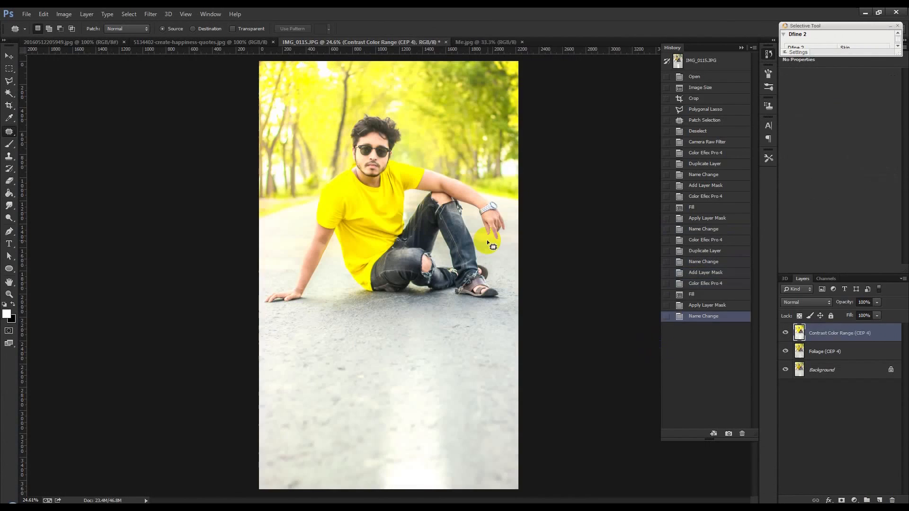
Add a layer mask to the Contrast Color Range layer and fill the mask with black to hide the effect.
scroll(400, 166, up, 3)
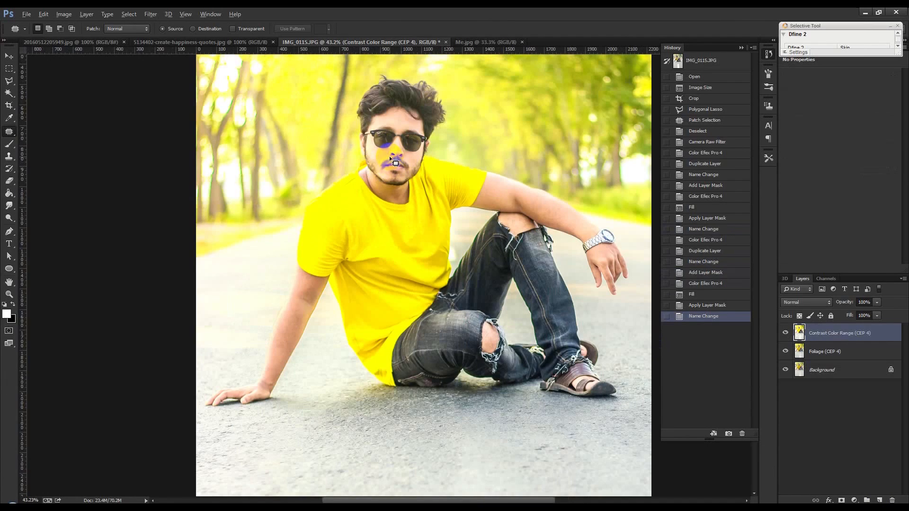
scroll(395, 163, down, 2)
scroll(558, 203, up, 1)
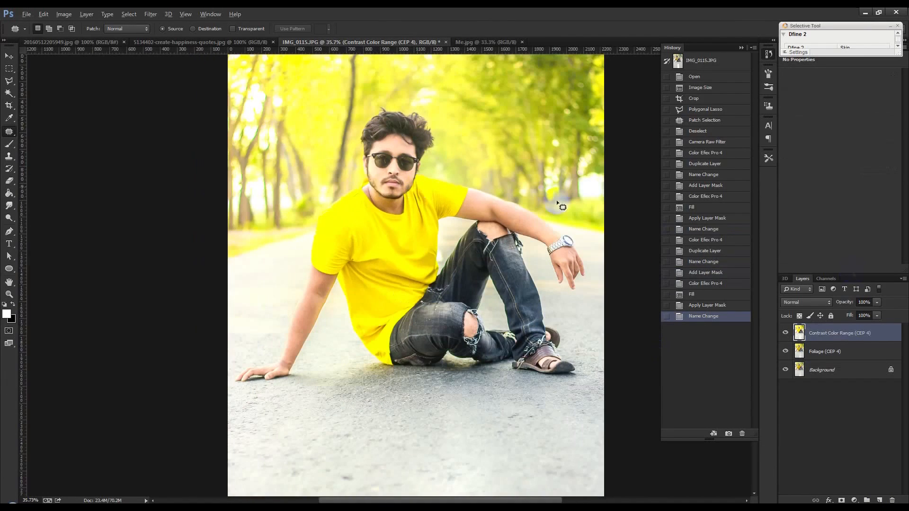
click(842, 501)
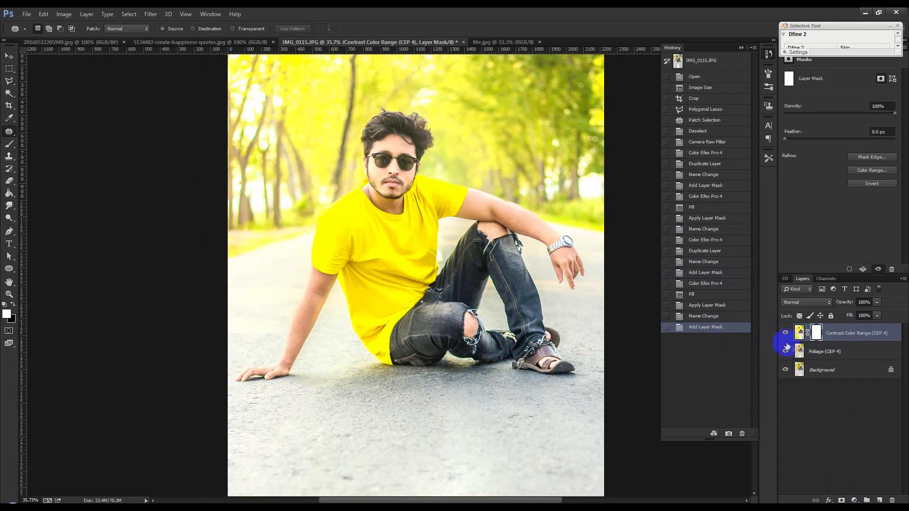
click(13, 304)
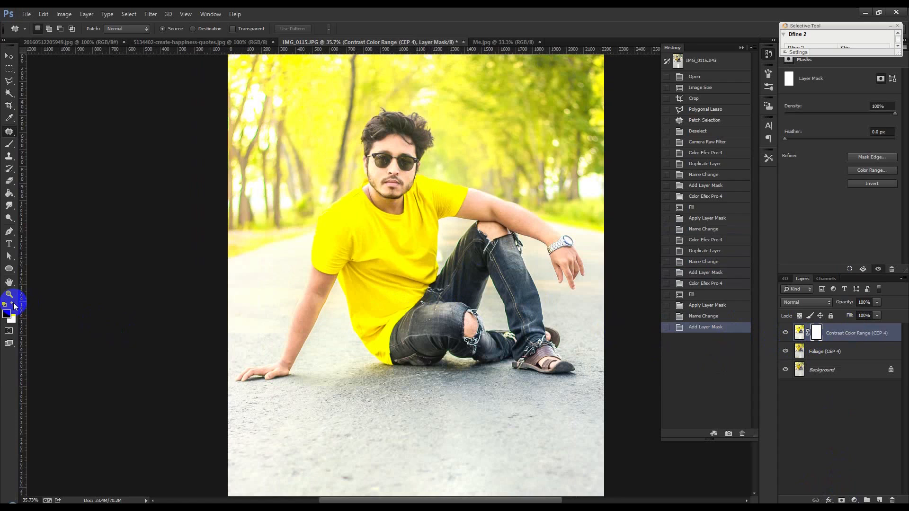
click(51, 14)
click(69, 151)
click(436, 163)
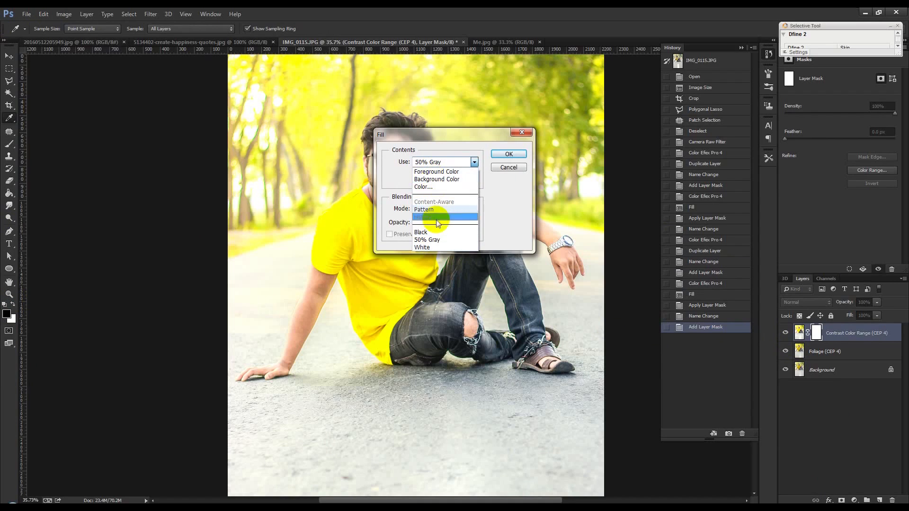
click(428, 232)
click(509, 154)
key(j)
scroll(343, 127, up, 2)
scroll(341, 125, up, 3)
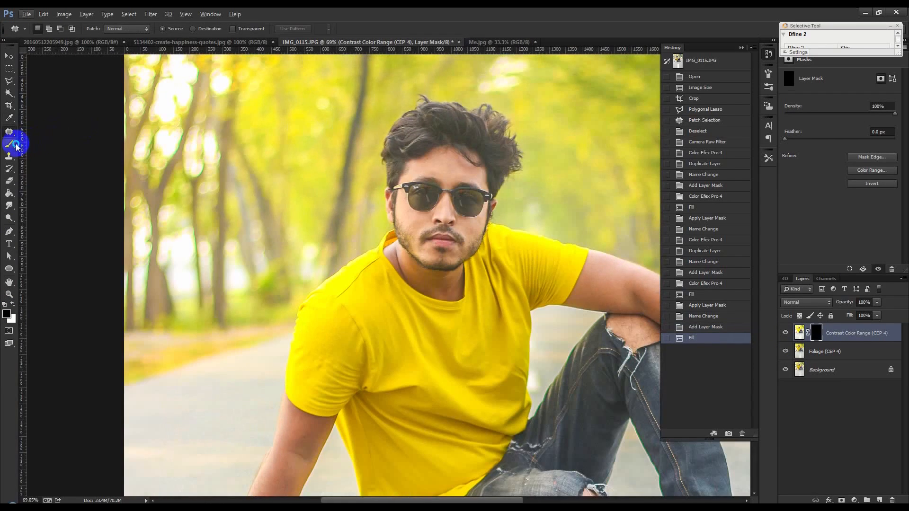
Paint with a white brush on the Contrast Color Range mask to reveal the effect over the man's face.
right_click(10, 145)
click(49, 144)
drag(377, 202, 315, 213)
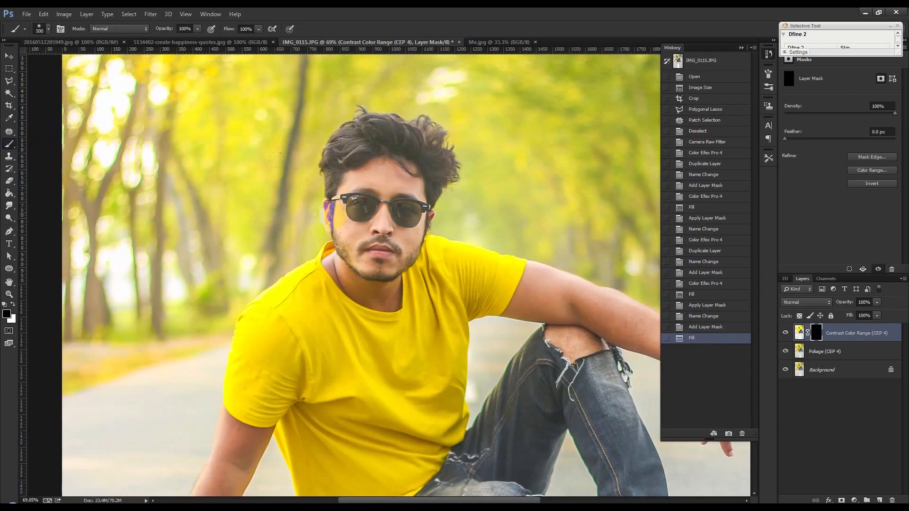
click(333, 207)
key(d)
click(300, 204)
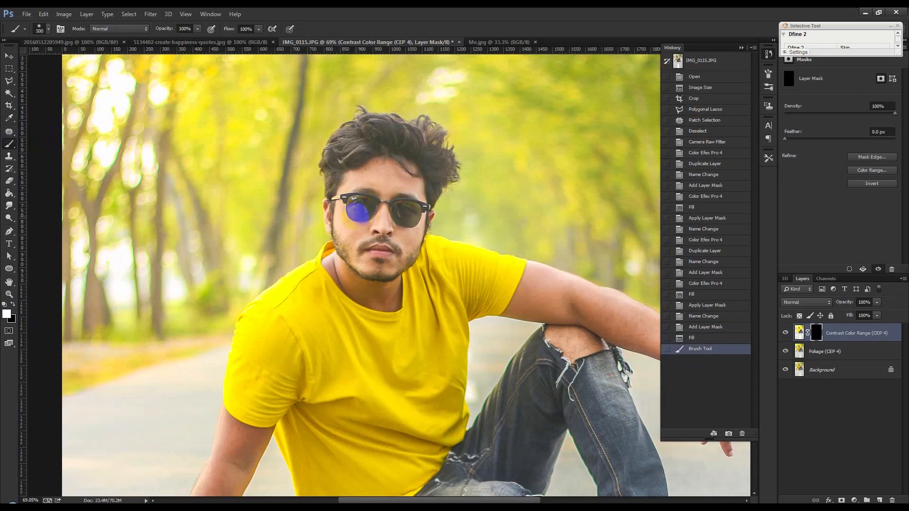
mouse_move(347, 181)
mouse_down()
mouse_move(396, 189)
mouse_move(412, 183)
mouse_up()
mouse_move(349, 237)
mouse_down()
mouse_move(374, 272)
mouse_move(402, 255)
mouse_move(402, 222)
mouse_up()
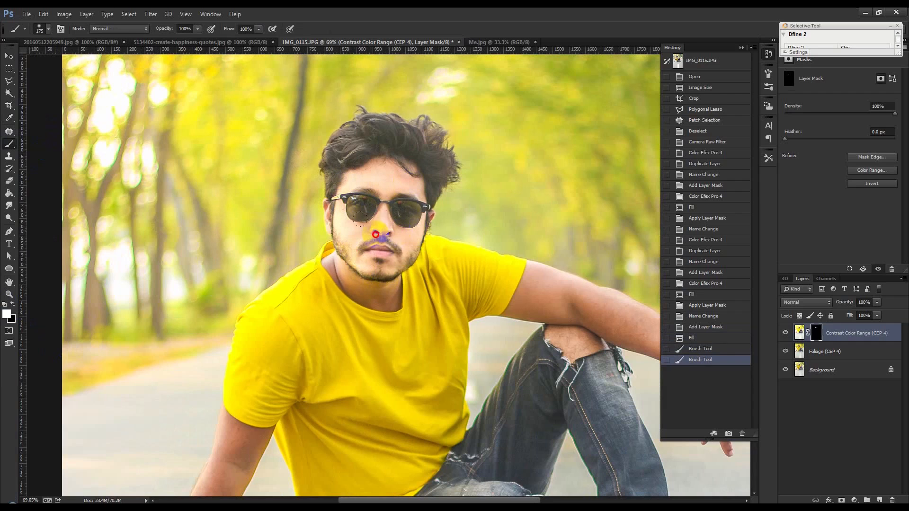
Continue painting white on the mask to reveal the effect on the neck, the bent arm and the hand wearing the watch.
scroll(385, 276, down, 1)
scroll(429, 279, down, 1)
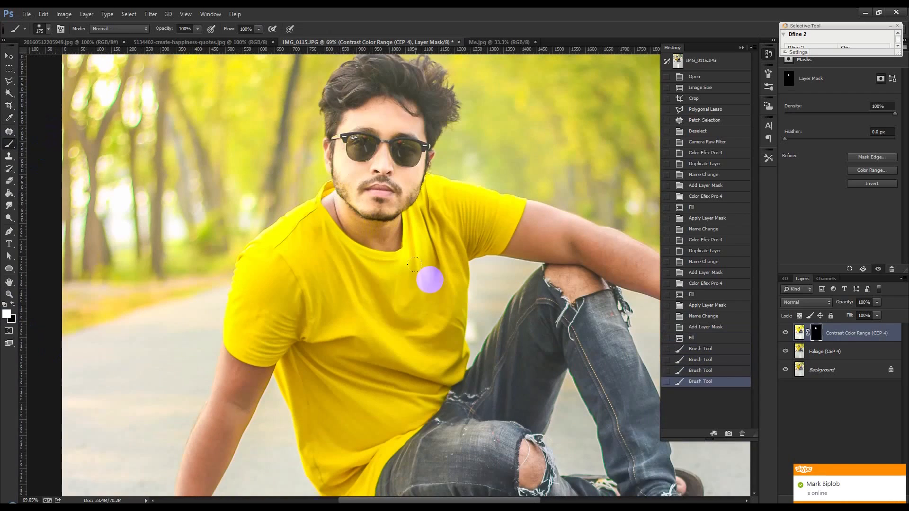
drag(384, 231, 355, 231)
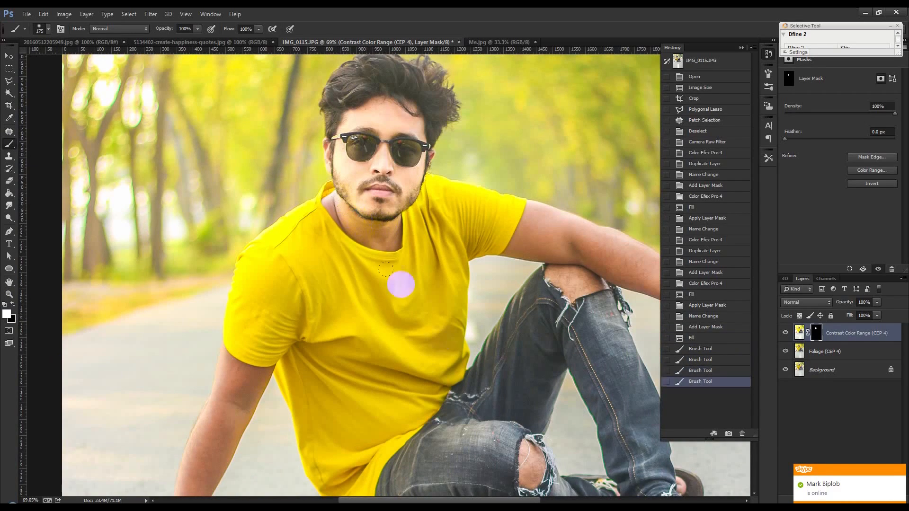
drag(440, 340, 302, 285)
drag(416, 246, 407, 203)
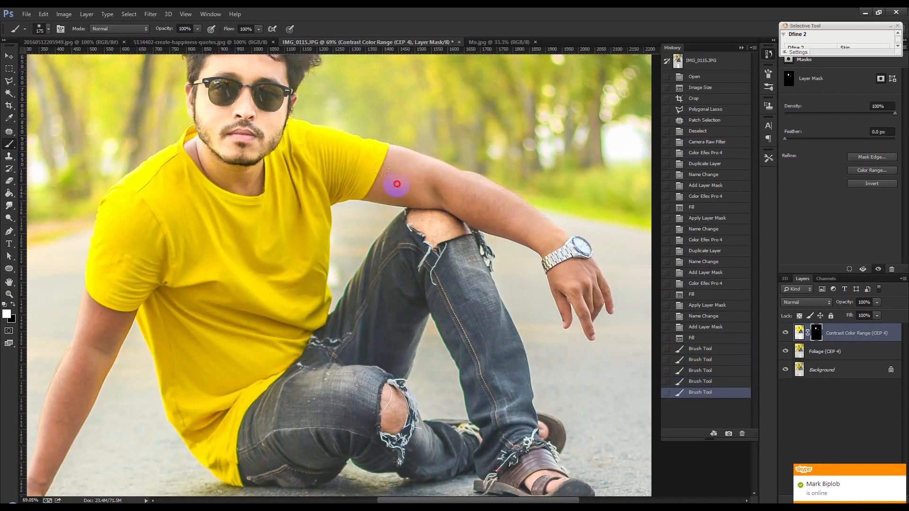
mouse_move(580, 278)
mouse_down()
mouse_move(591, 300)
mouse_move(568, 308)
mouse_up()
Paint white on the mask over the remaining skin, including the sandaled foot and the arm supporting him on the road.
drag(564, 346, 498, 236)
drag(469, 348, 446, 349)
mouse_move(503, 383)
mouse_down()
mouse_move(463, 374)
mouse_move(432, 248)
mouse_move(390, 158)
mouse_move(402, 154)
mouse_move(365, 133)
mouse_move(328, 161)
mouse_move(295, 215)
mouse_move(303, 230)
mouse_move(327, 247)
mouse_move(350, 216)
mouse_move(384, 234)
mouse_move(416, 314)
mouse_move(393, 342)
mouse_move(489, 331)
mouse_move(339, 330)
mouse_move(348, 316)
mouse_move(321, 300)
mouse_move(250, 326)
mouse_move(247, 348)
mouse_move(206, 351)
mouse_move(208, 317)
mouse_up()
mouse_move(254, 251)
mouse_down()
mouse_move(296, 234)
mouse_move(238, 336)
mouse_move(245, 367)
mouse_move(218, 365)
mouse_move(373, 348)
mouse_move(327, 249)
mouse_move(283, 248)
mouse_move(293, 182)
mouse_move(317, 134)
mouse_move(351, 102)
mouse_up()
drag(482, 189, 498, 185)
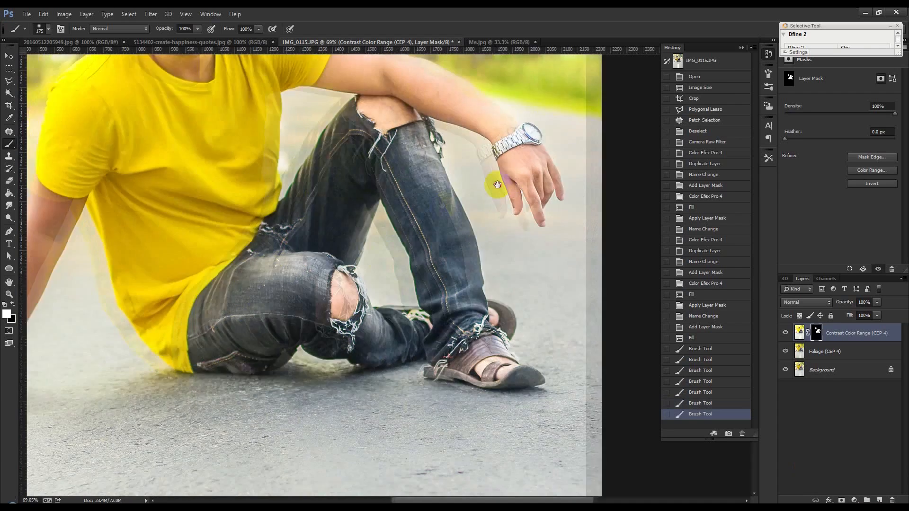
mouse_move(169, 321)
mouse_down()
mouse_move(202, 302)
mouse_move(274, 134)
mouse_move(289, 140)
mouse_move(248, 206)
mouse_move(246, 265)
mouse_up()
Set the brush opacity to 18% and paint black on the mask to soften the effect along the supporting arm and hand.
scroll(250, 292, down, 4)
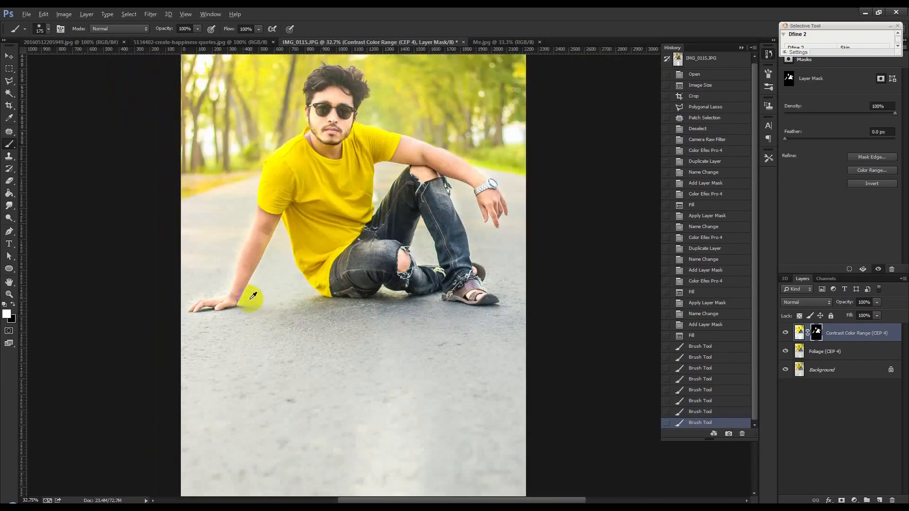
scroll(251, 298, down, 3)
scroll(315, 197, up, 3)
right_click(879, 343)
scroll(420, 221, up, 1)
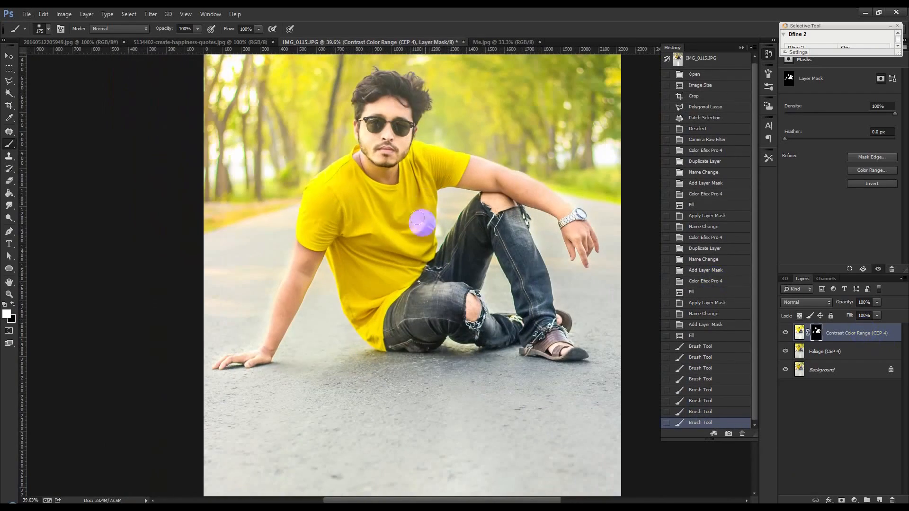
drag(162, 28, 148, 38)
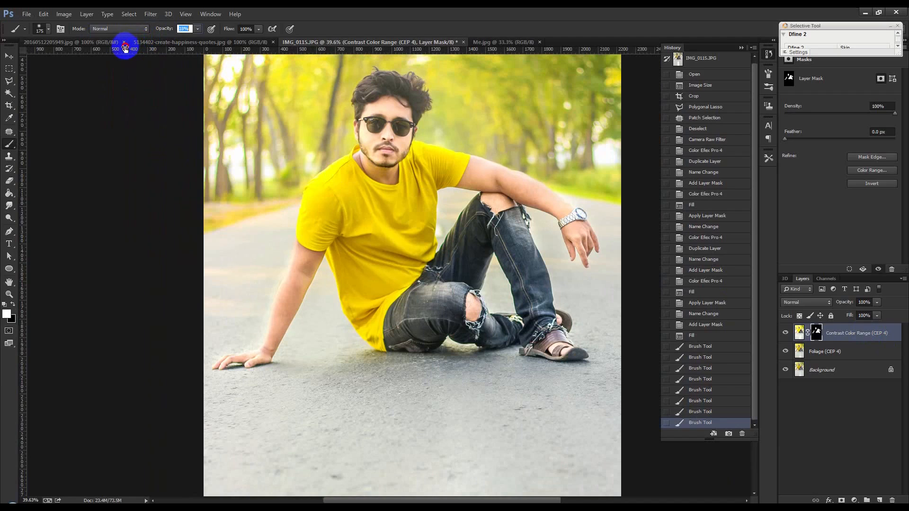
drag(125, 49, 127, 48)
click(13, 304)
mouse_move(239, 366)
mouse_down()
mouse_move(266, 354)
mouse_move(273, 331)
mouse_move(263, 337)
mouse_move(295, 303)
mouse_move(289, 268)
mouse_up()
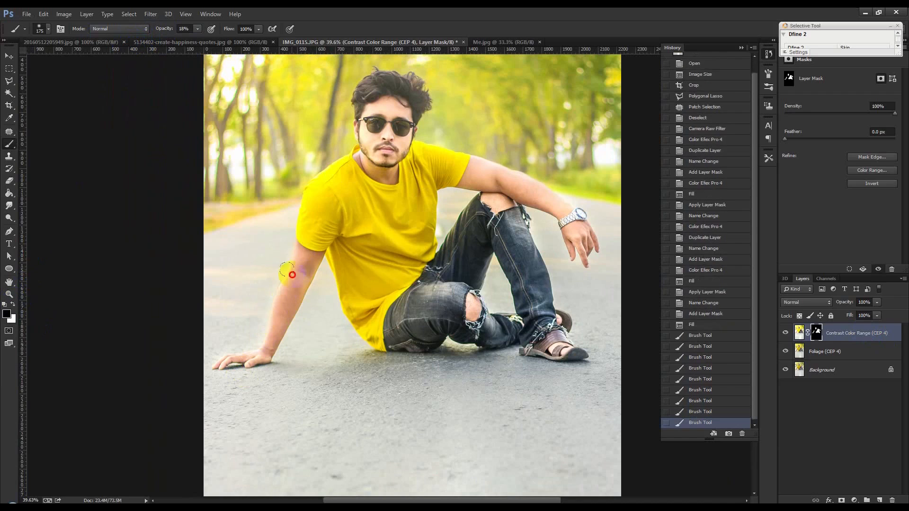
click(255, 357)
Soften the effect on the neck, face, bent arm and watch hand with black strokes at 18% opacity on the mask.
drag(362, 164, 355, 152)
mouse_move(377, 161)
mouse_down()
mouse_move(399, 124)
mouse_move(402, 161)
mouse_move(401, 142)
mouse_move(383, 162)
mouse_move(368, 149)
mouse_up()
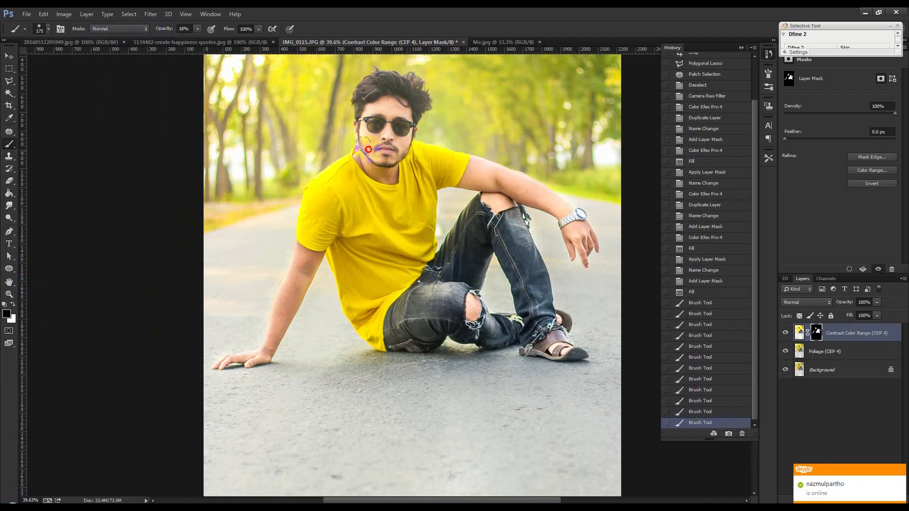
drag(383, 111, 403, 112)
drag(415, 147, 403, 128)
mouse_move(495, 166)
mouse_down()
mouse_move(472, 169)
mouse_move(479, 159)
mouse_move(512, 175)
mouse_up()
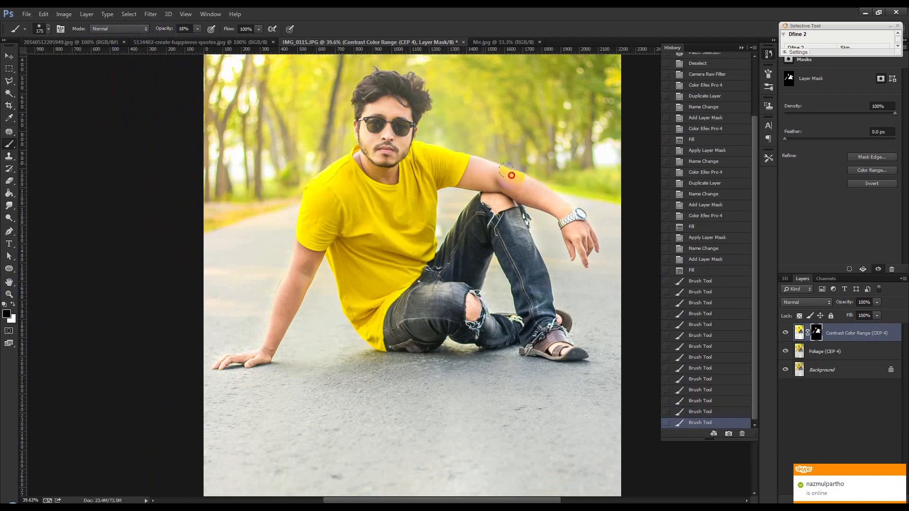
drag(572, 247, 588, 260)
Soften the masked effect on the foot, both exposed knees and the supporting arm with faint black strokes.
scroll(515, 254, down, 3)
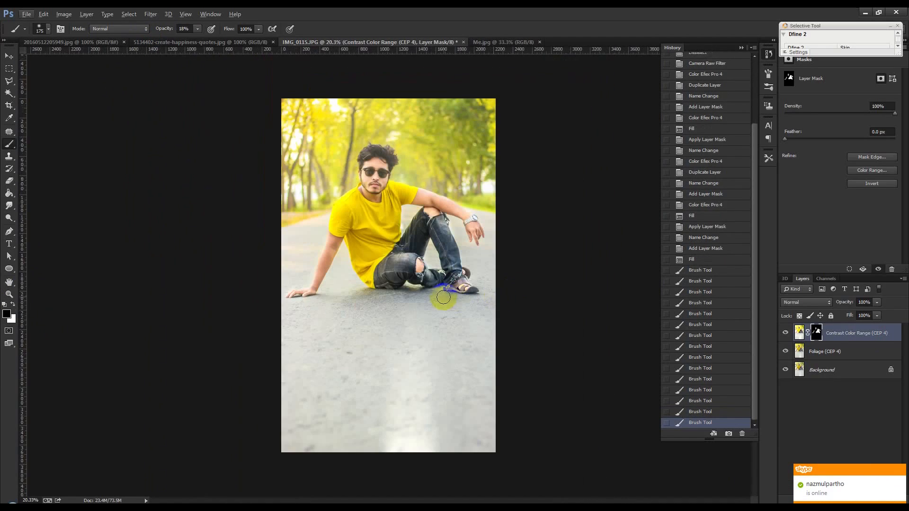
drag(466, 290, 461, 288)
drag(419, 267, 423, 258)
drag(437, 220, 427, 209)
drag(327, 268, 303, 295)
scroll(358, 281, up, 1)
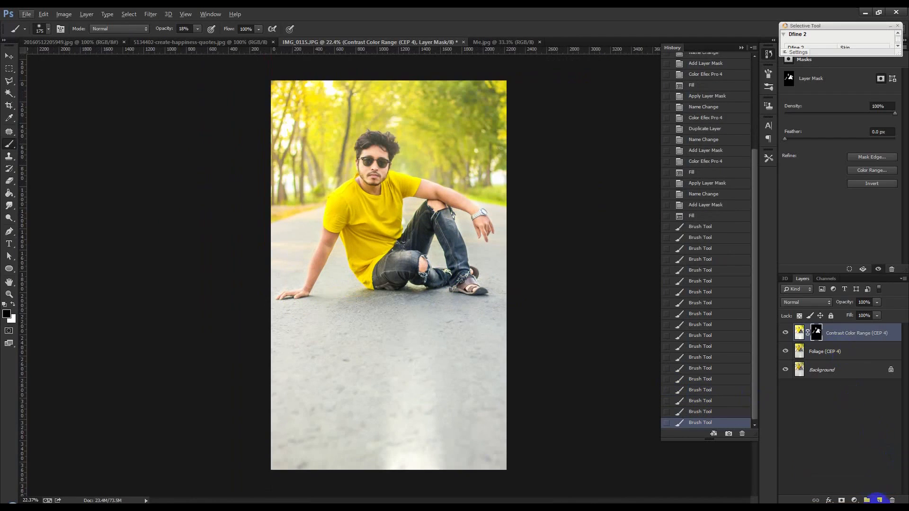
Add a new layer on top and use Apply Image to fill it with the merged result.
click(880, 500)
click(64, 13)
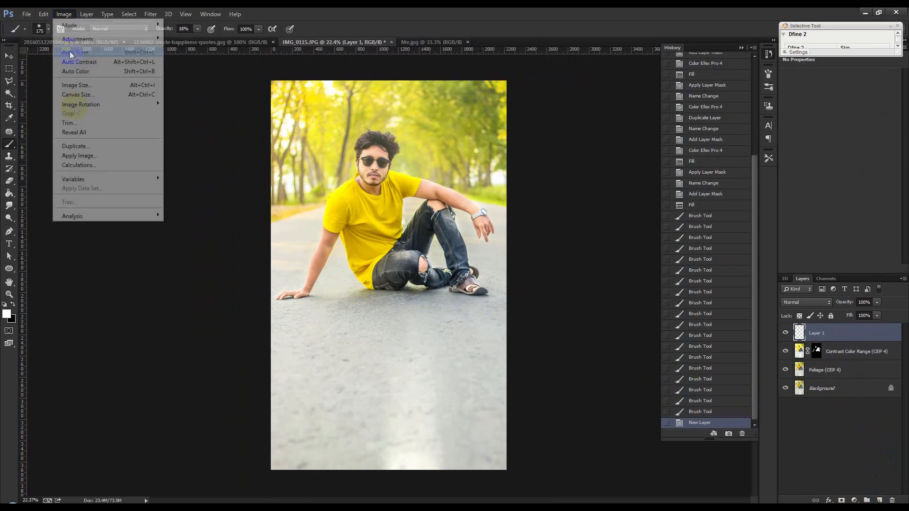
click(82, 156)
click(532, 154)
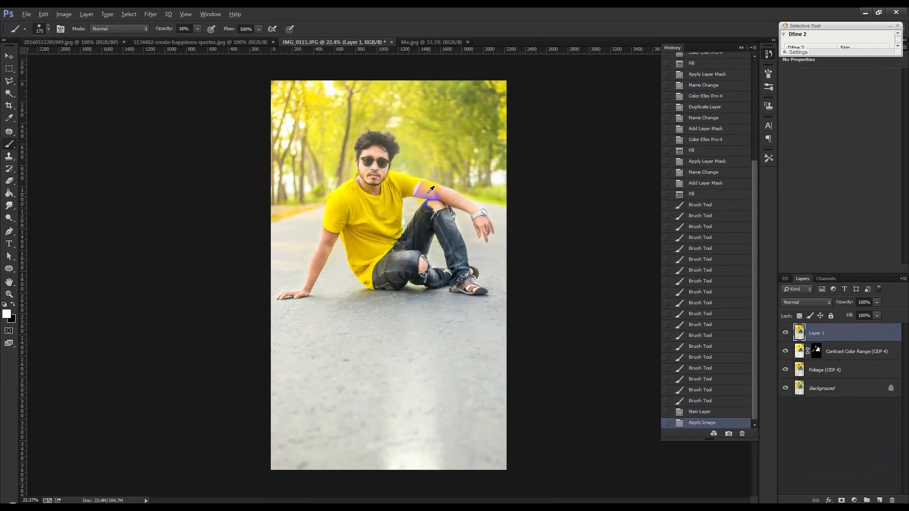
Apply the Color Efex Pro 4 Detail Extractor filter with Detail Extractor 22%, Contrast 25% and Saturation 22%.
scroll(431, 189, up, 1)
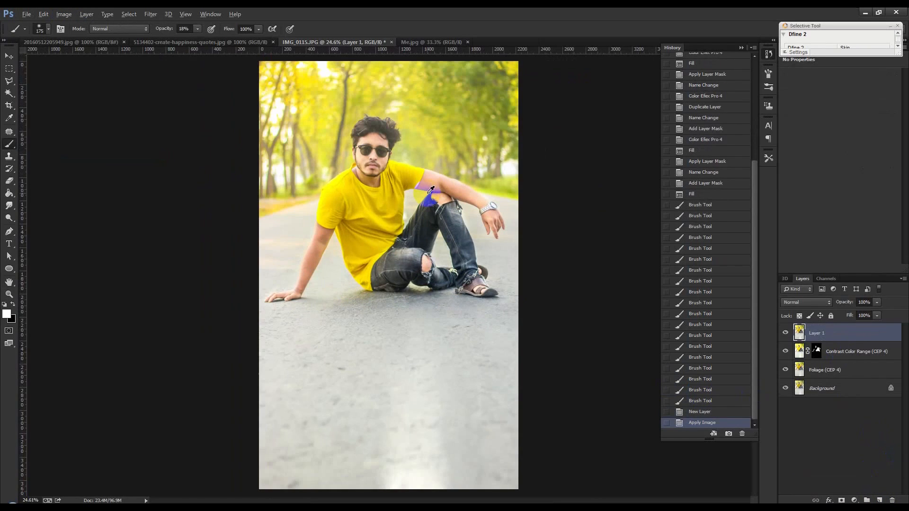
click(158, 14)
mouse_move(237, 269)
click(289, 281)
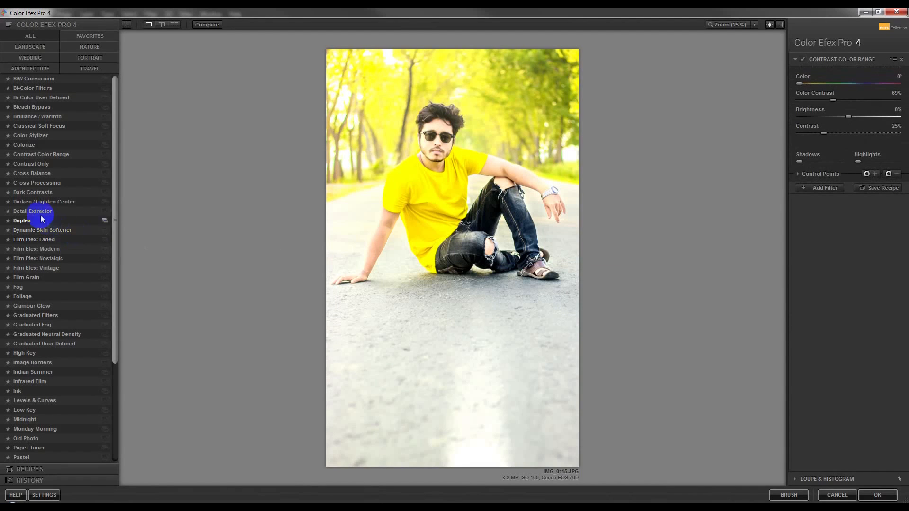
click(40, 213)
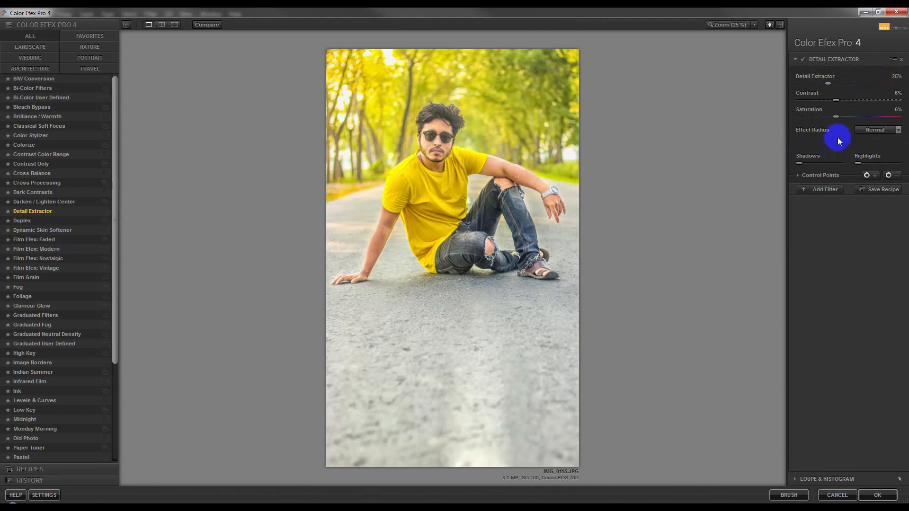
drag(828, 83, 829, 103)
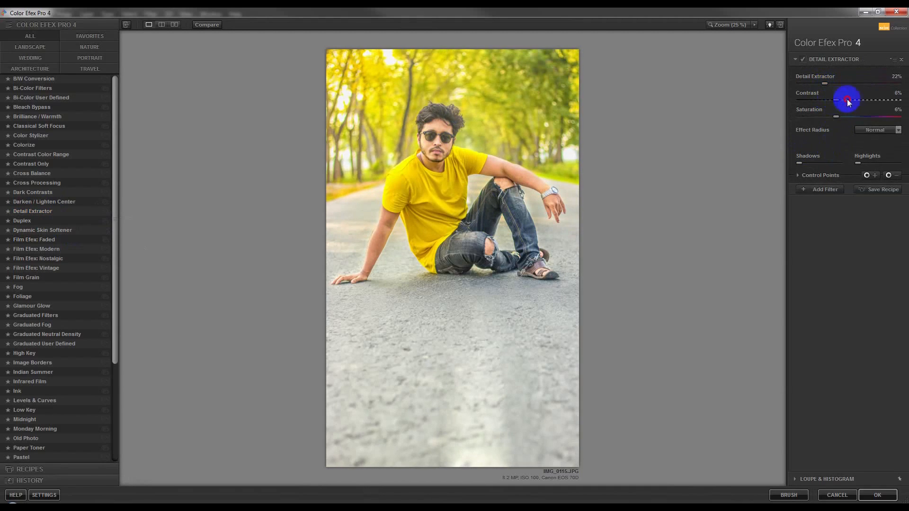
drag(851, 101, 851, 119)
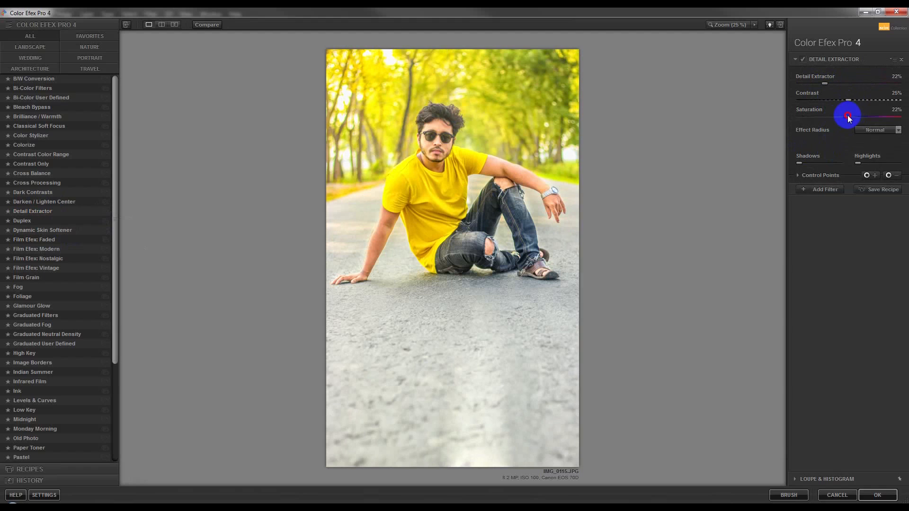
click(878, 495)
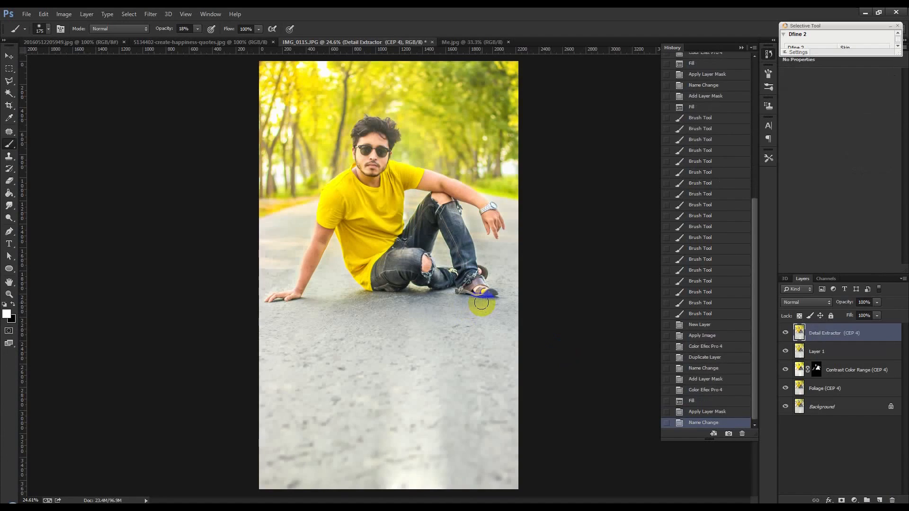
Start the Camera Raw filter on the Detail Extractor layer and set the sharpening amount to about 56.
scroll(431, 199, down, 3)
scroll(430, 203, up, 3)
click(227, 44)
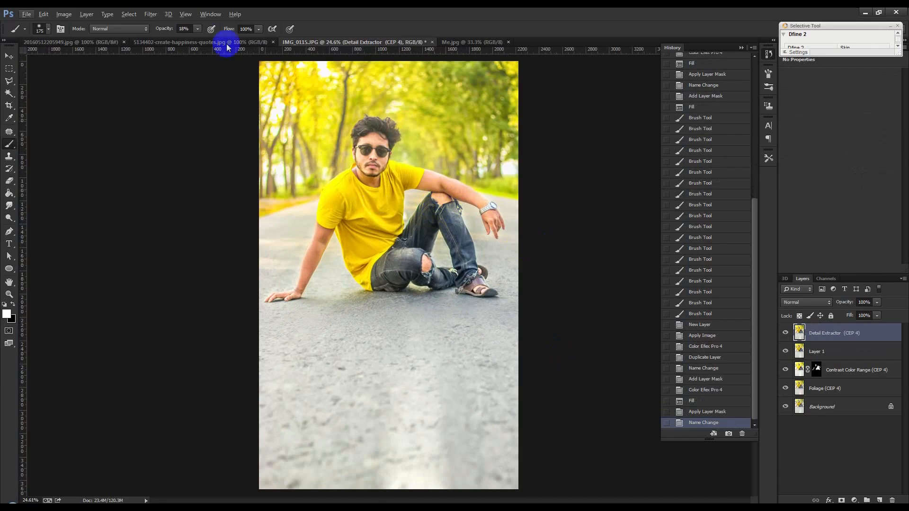
click(153, 13)
click(171, 74)
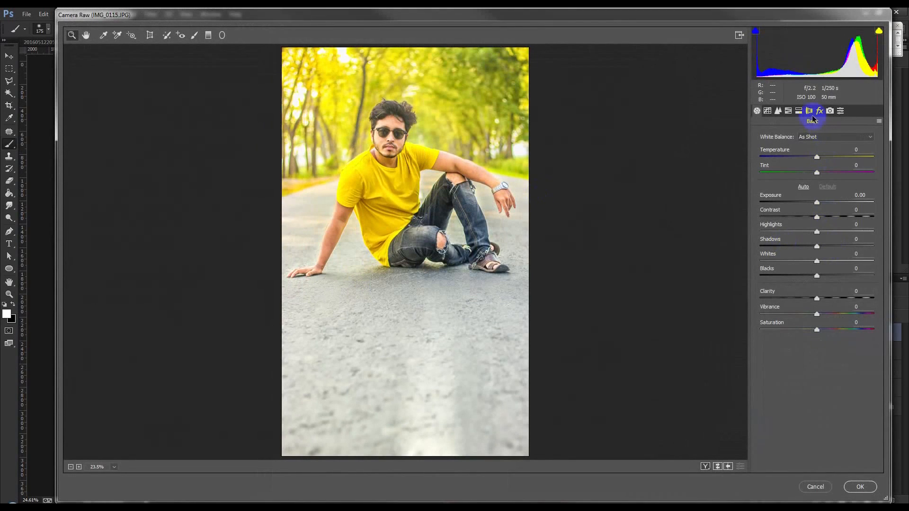
click(779, 112)
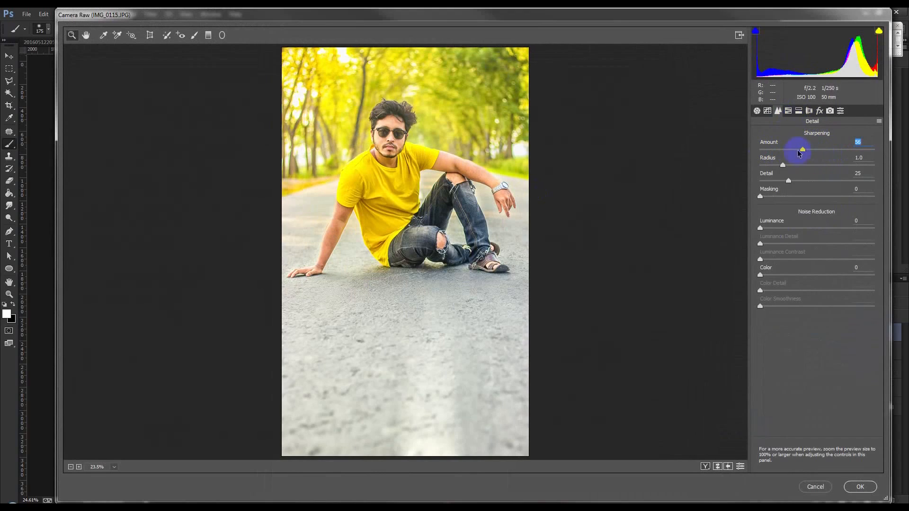
Raise the Oranges luminance to brighten the skin and apply the Camera Raw adjustments.
click(810, 111)
click(800, 111)
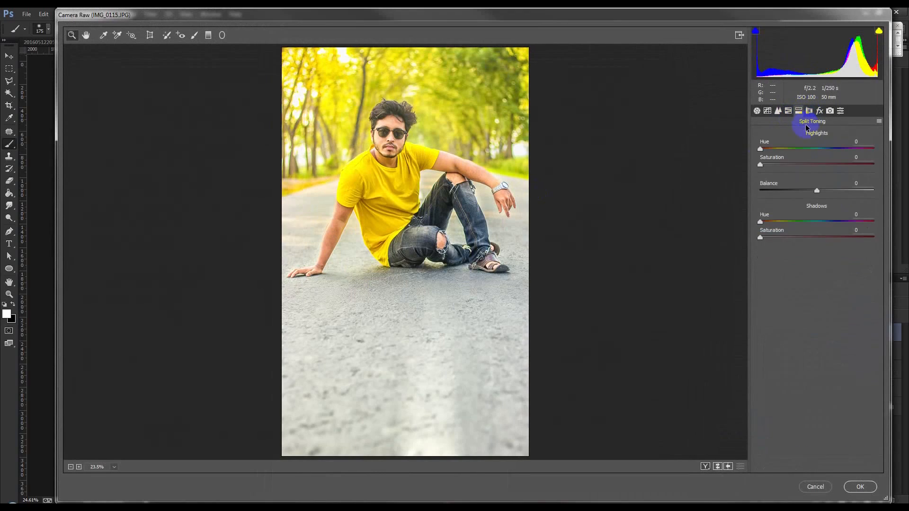
click(789, 112)
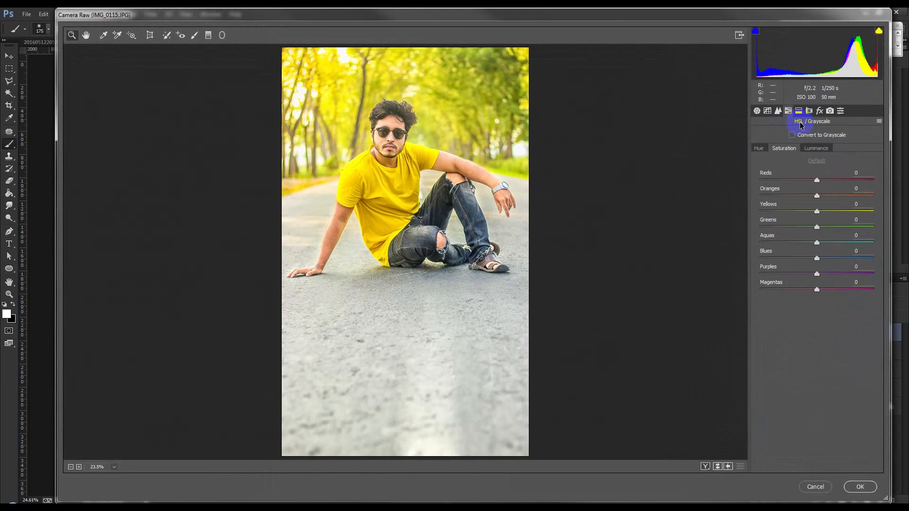
click(811, 149)
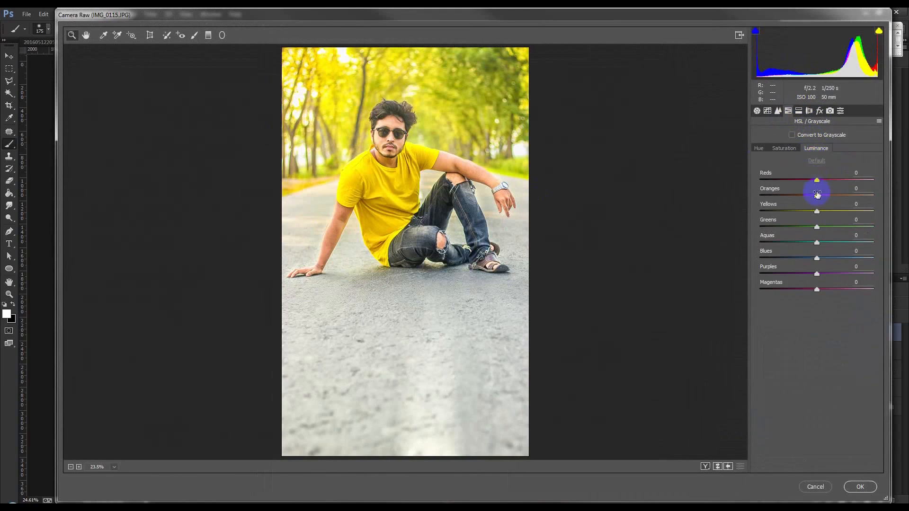
drag(827, 199, 832, 199)
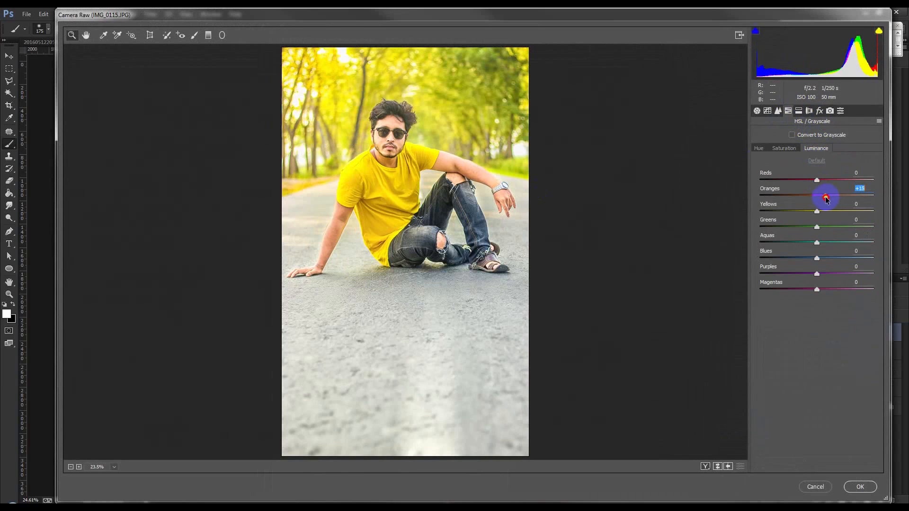
click(858, 487)
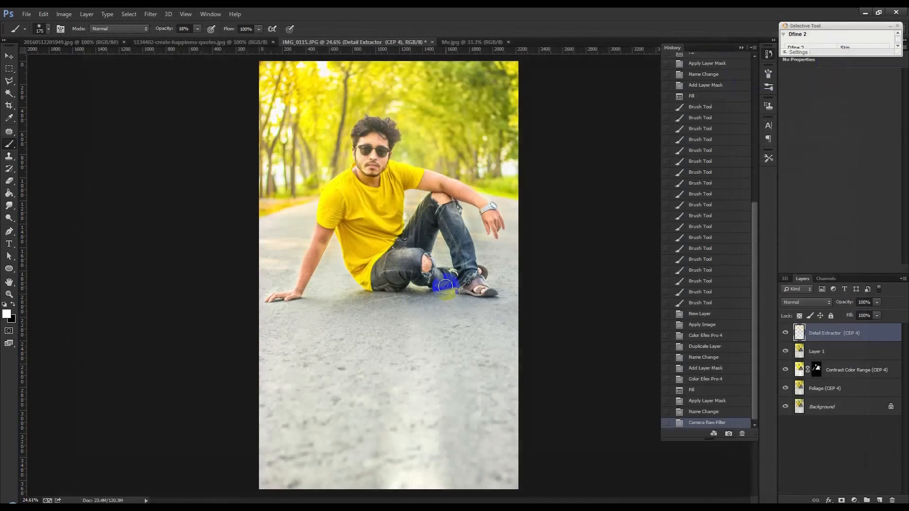
Compare the retouched portrait with the finished reference image Me.jpg.
scroll(443, 280, down, 1)
scroll(442, 280, down, 1)
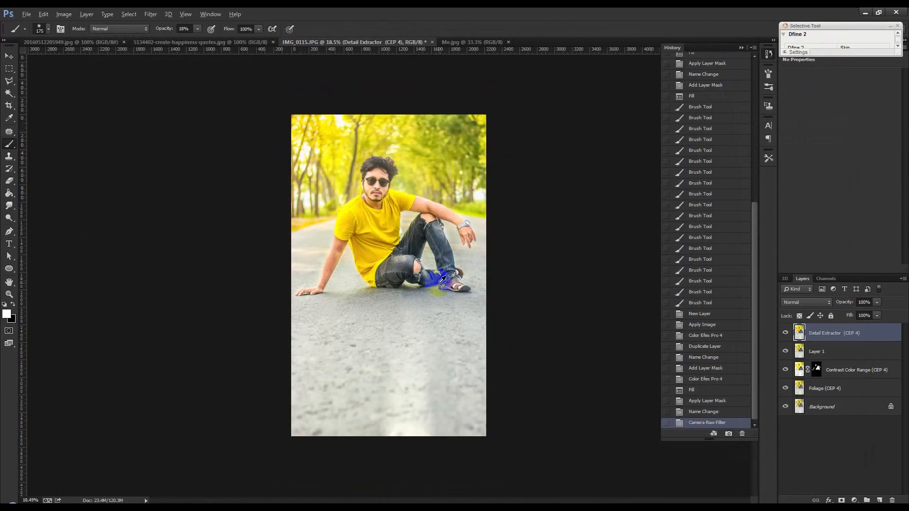
click(455, 43)
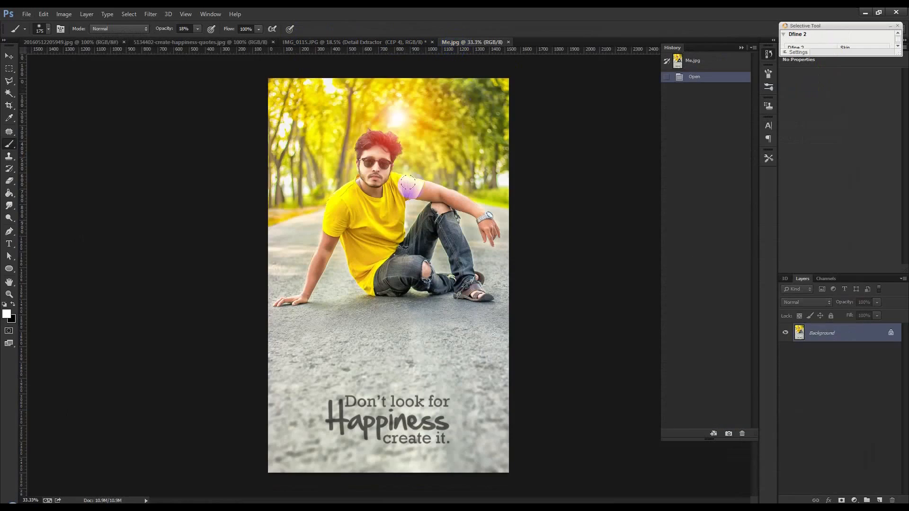
click(388, 45)
scroll(416, 146, up, 1)
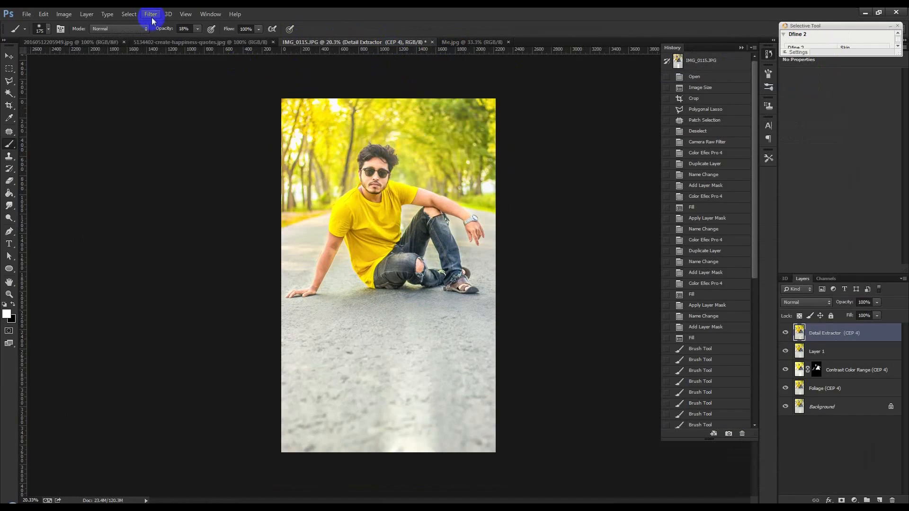
scroll(326, 155, up, 1)
scroll(339, 163, up, 1)
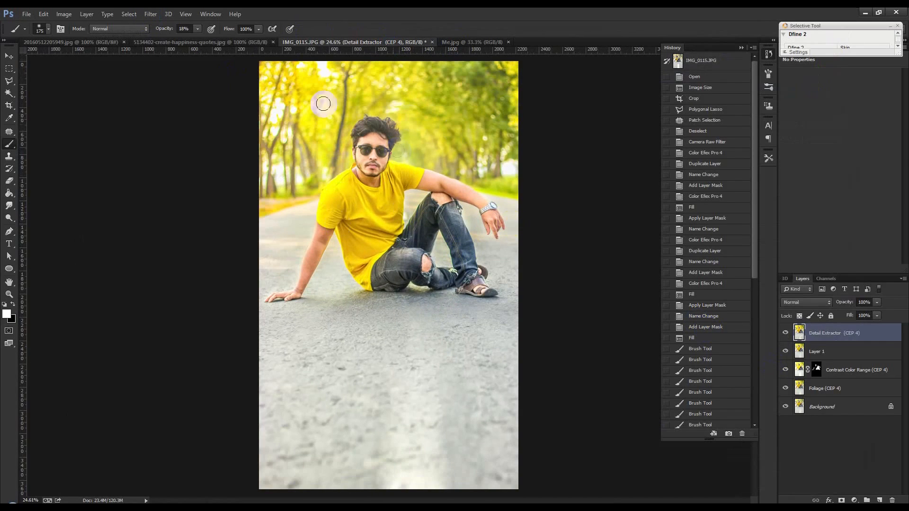
Switch to the yellow glow image 20160512205949.jpg and set the Brush tool's opacity to 100%.
click(9, 56)
click(161, 42)
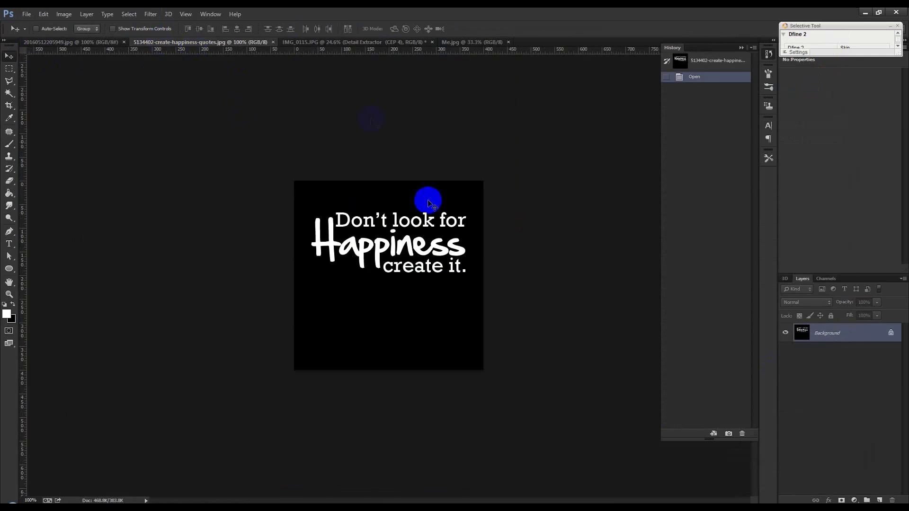
click(97, 42)
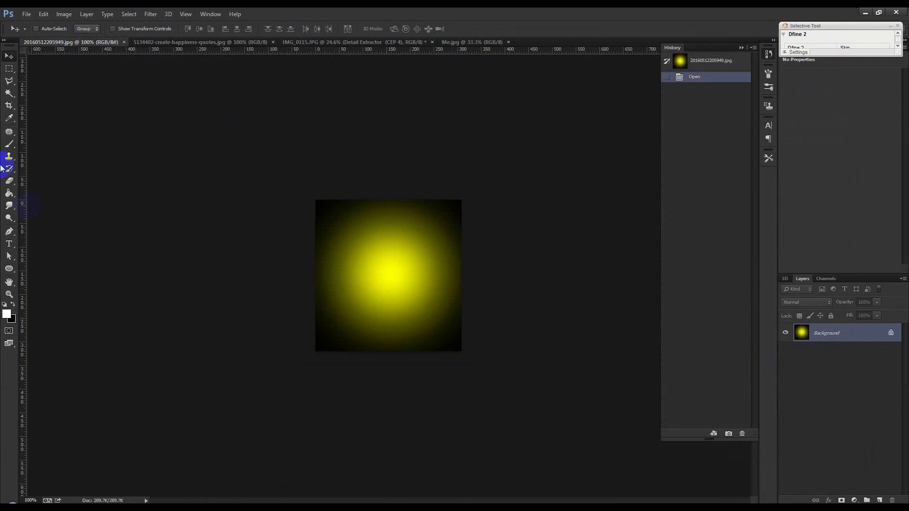
click(13, 144)
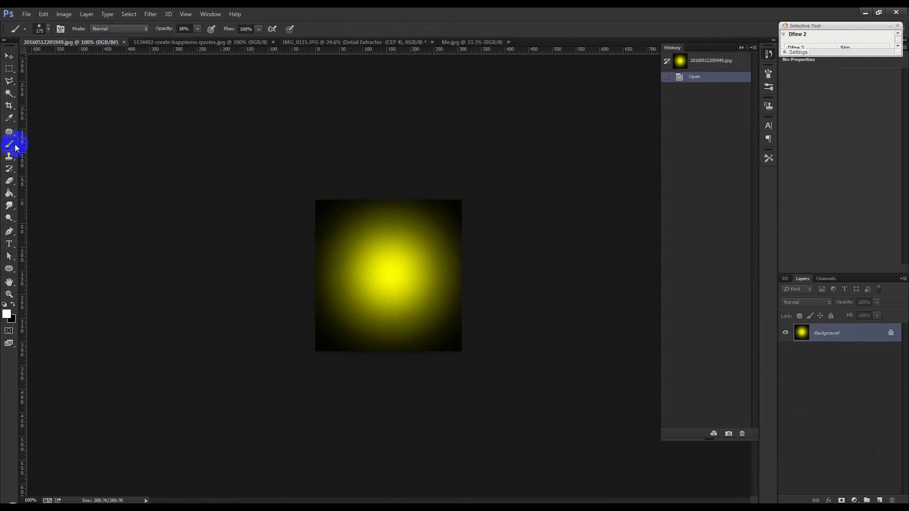
click(363, 248)
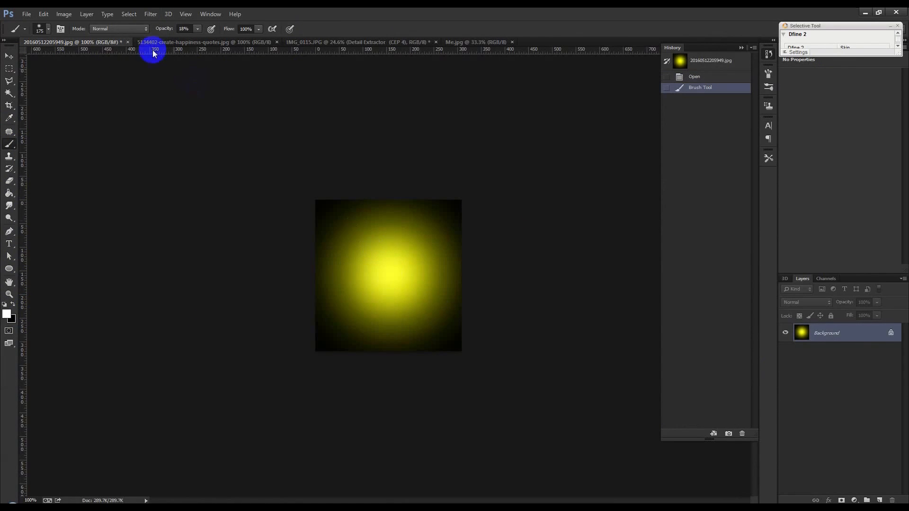
key(ctrl+z)
drag(162, 29, 284, 47)
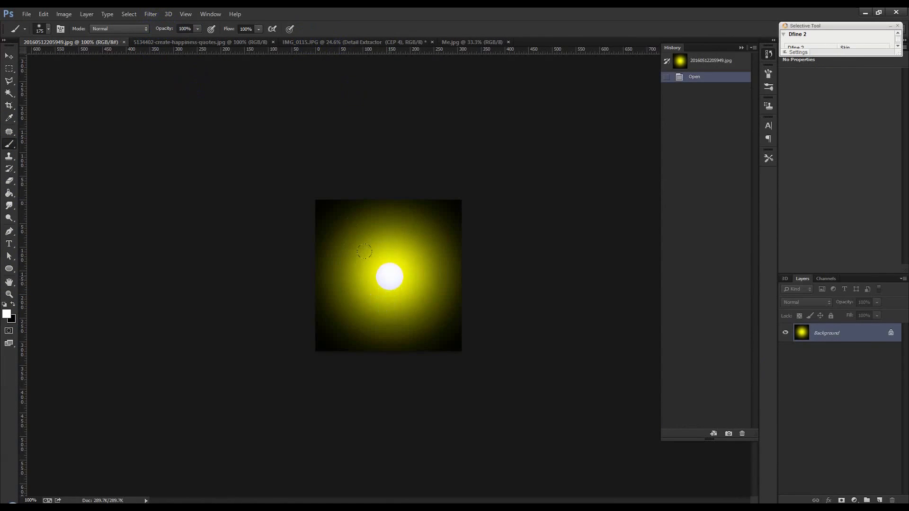
Try single white brush dabs on the glow's centre at sizes 175 and 100, undoing each one.
click(389, 276)
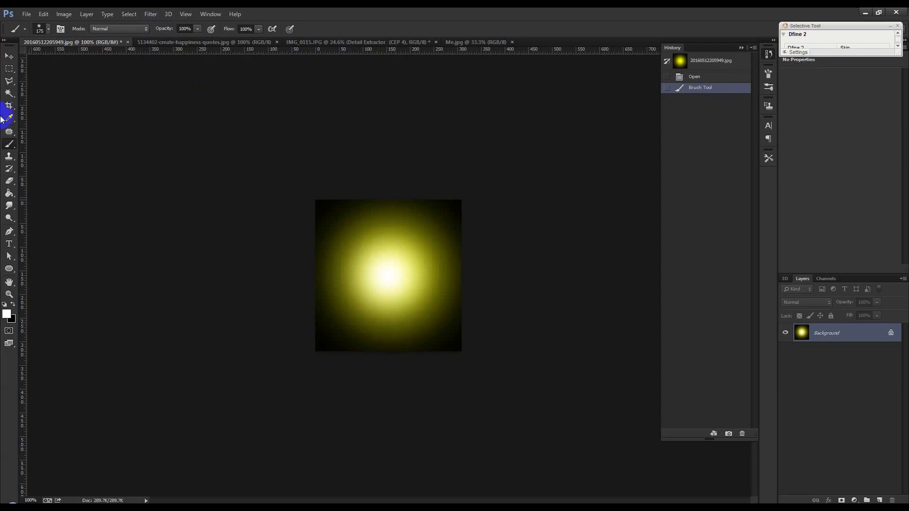
key(ctrl+z)
key(bracketleft)
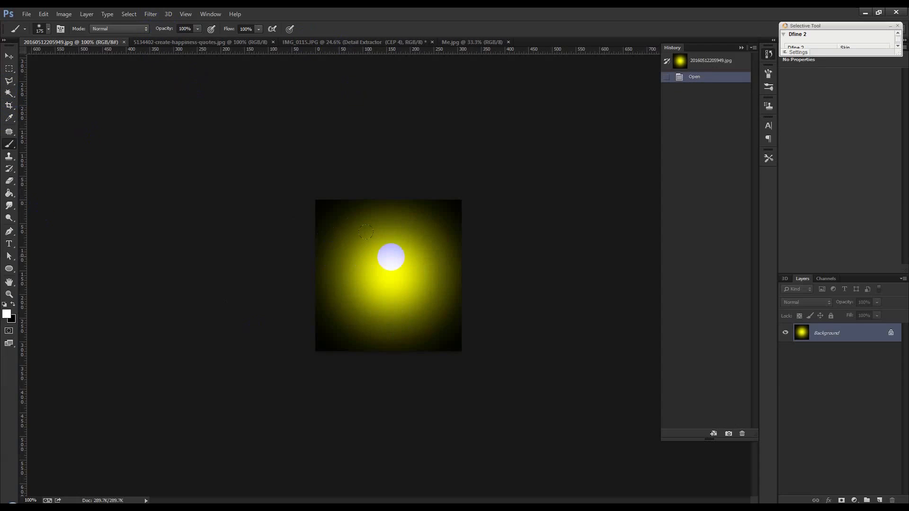
click(389, 275)
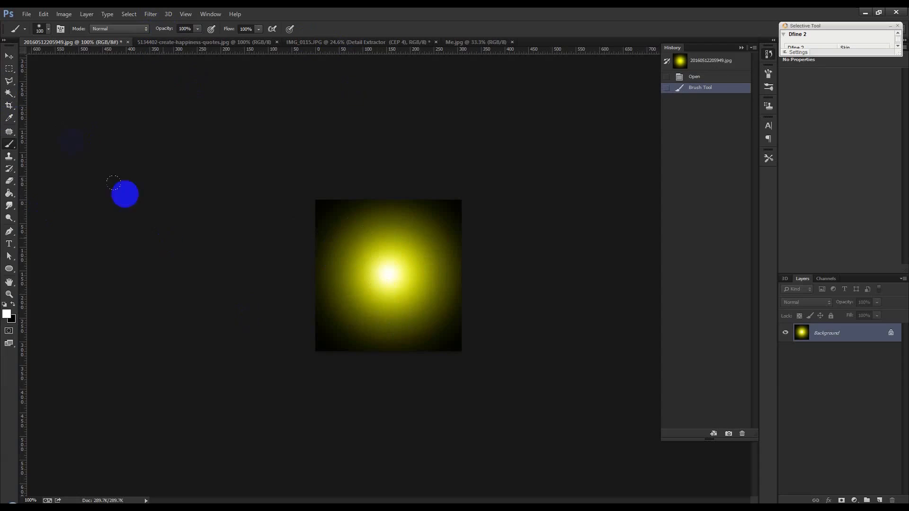
key(ctrl+z)
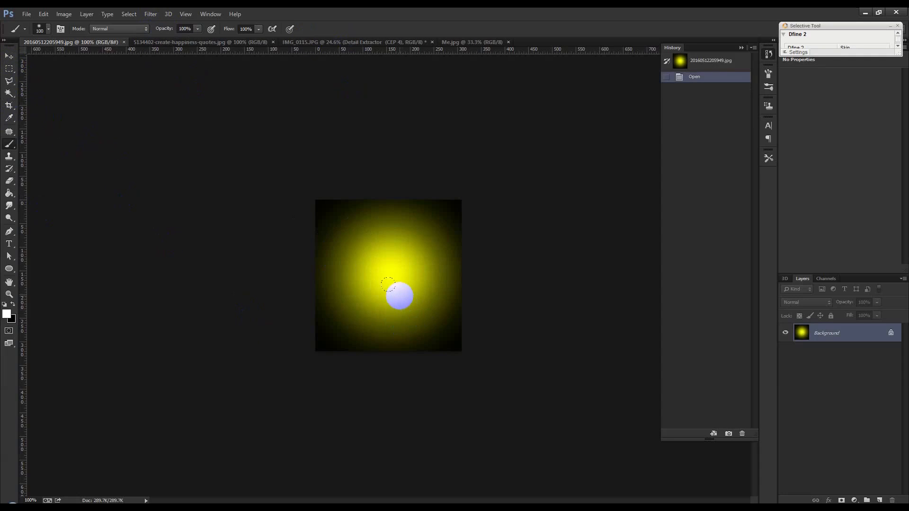
Paint a soft white core at the centre of the yellow glow with a size 125 brush.
key(bracketright)
click(389, 274)
click(389, 275)
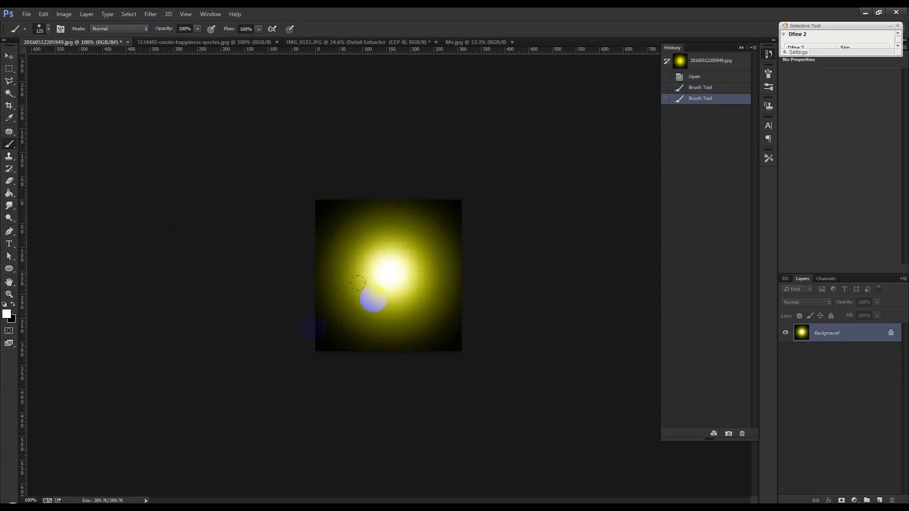
key(ctrl+z)
Copy the glow into IMG_0115.JPG as a new layer and enlarge it to about 357% over the trees.
click(10, 57)
drag(427, 40, 478, 108)
key(ctrl+t)
drag(426, 144, 429, 82)
Set the glow layer's blending mode to Screen and position its bright core just above the man's head.
click(813, 307)
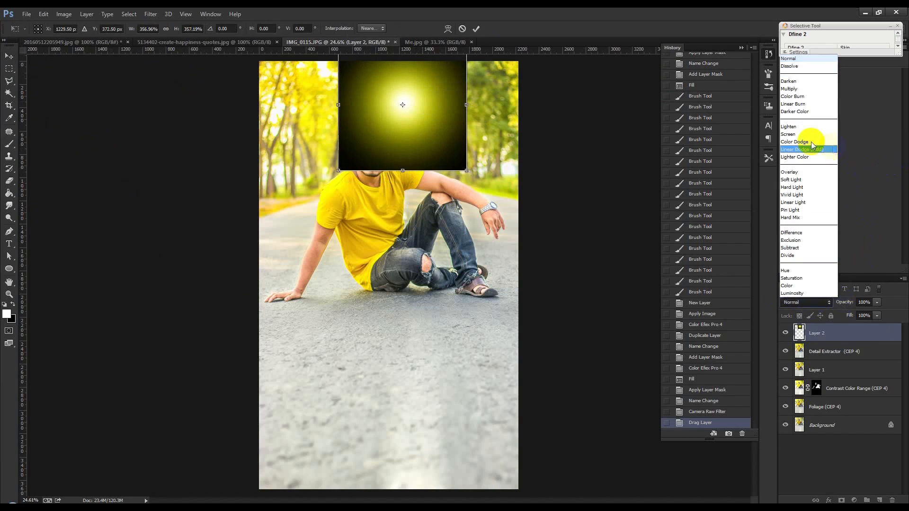
click(804, 134)
drag(450, 136, 451, 127)
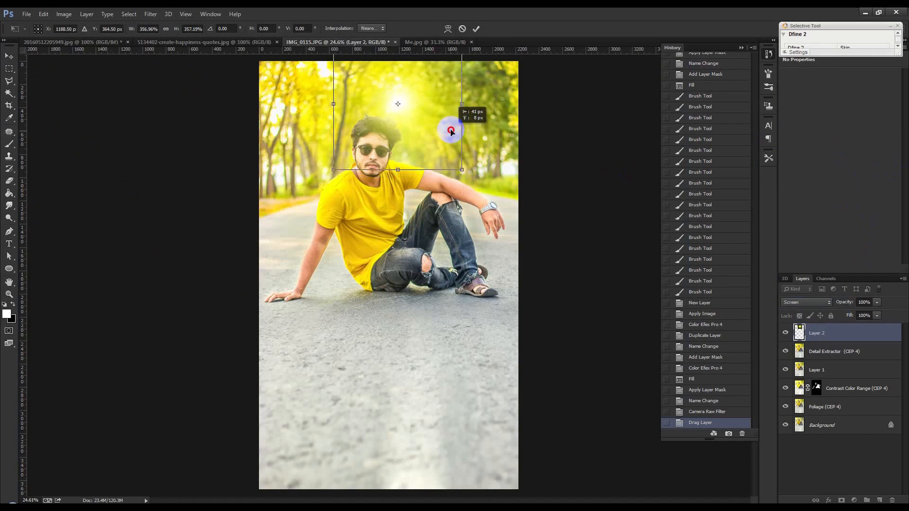
click(476, 29)
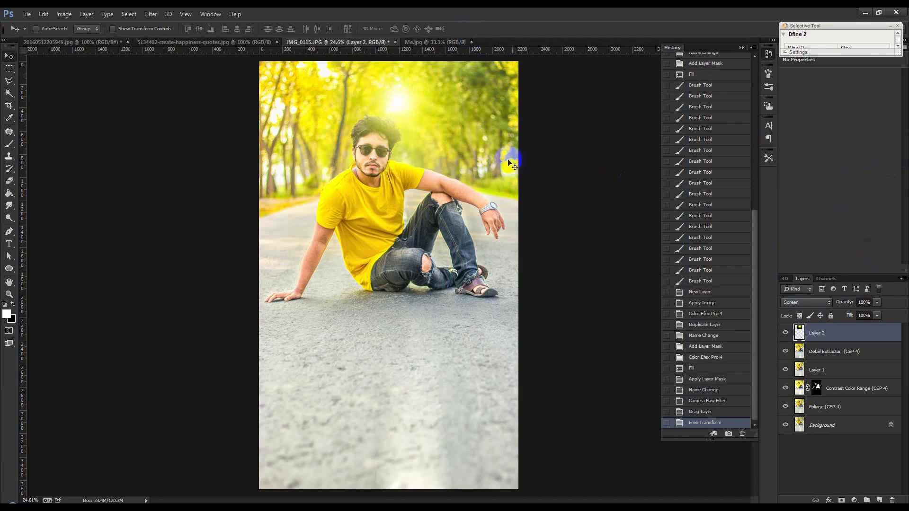
Apply Levels to the glow layer with the black input level at about 24.
scroll(490, 128, up, 5)
drag(459, 148, 474, 233)
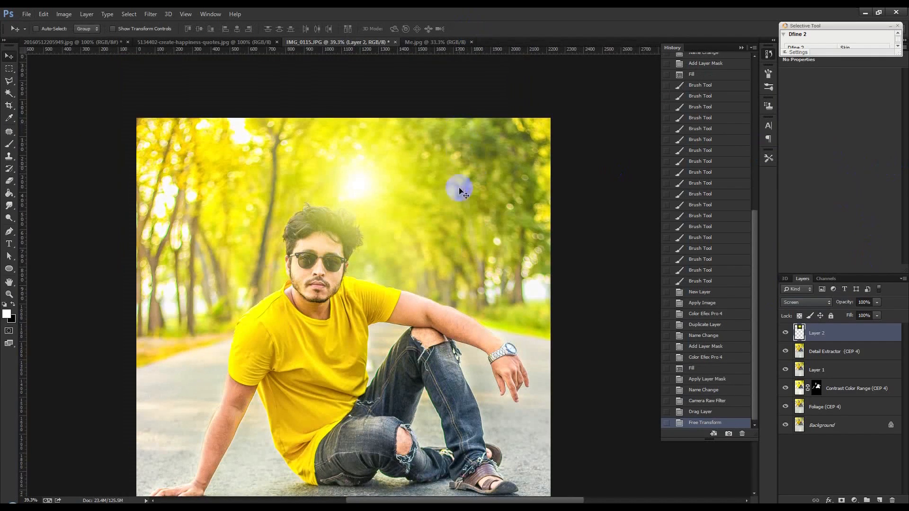
click(64, 14)
mouse_move(76, 36)
click(189, 48)
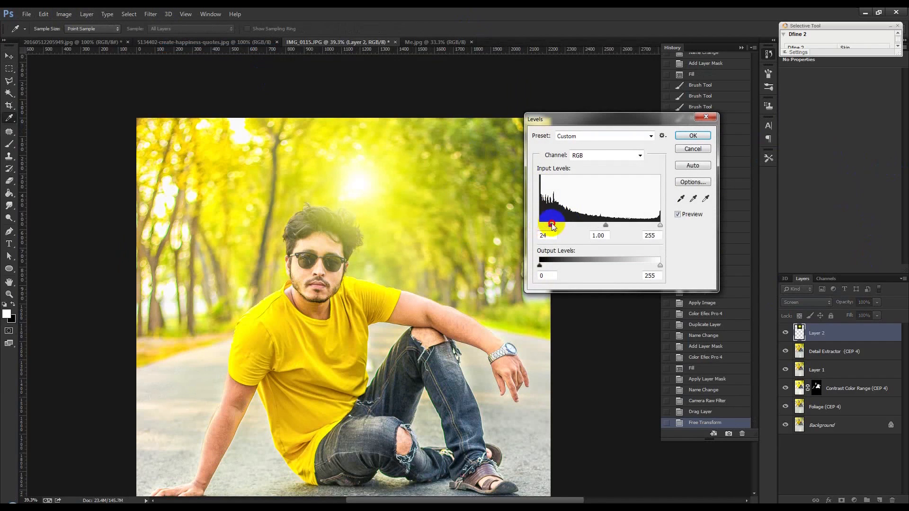
click(691, 136)
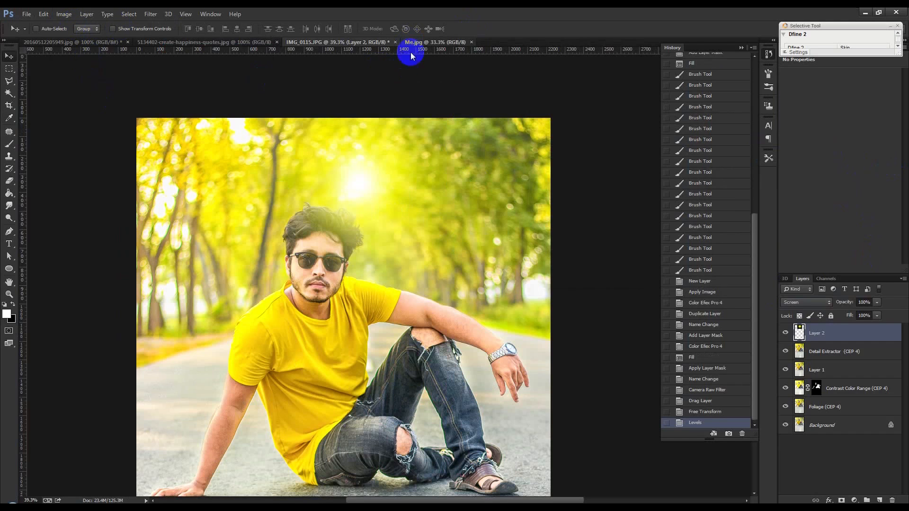
Check the reference Me.jpg and apply Hue/Saturation to the glow layer with Hue -61 and Saturation +45.
click(431, 42)
click(340, 43)
click(66, 14)
mouse_move(73, 38)
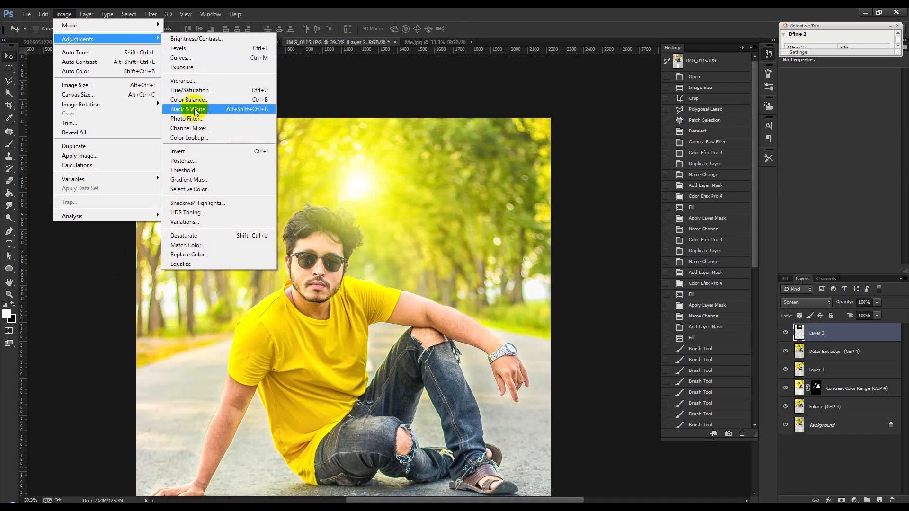
click(193, 91)
drag(641, 166, 616, 170)
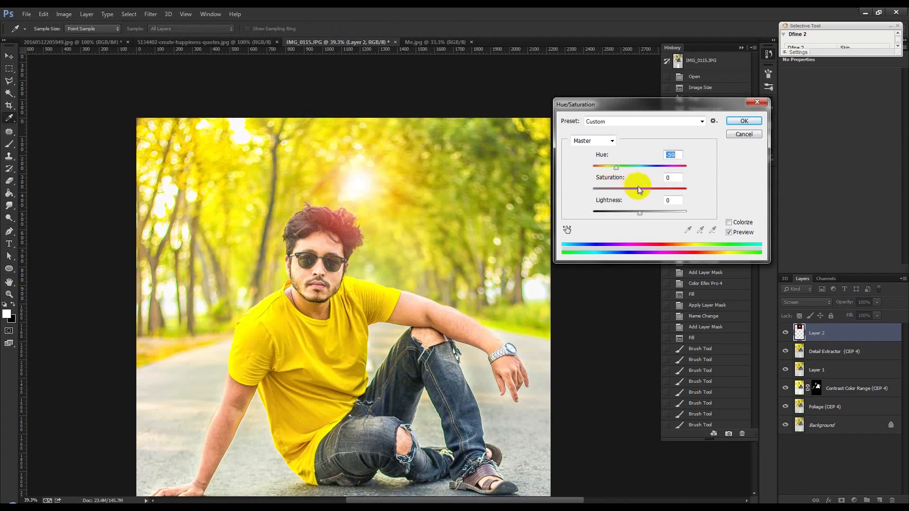
drag(656, 191, 665, 192)
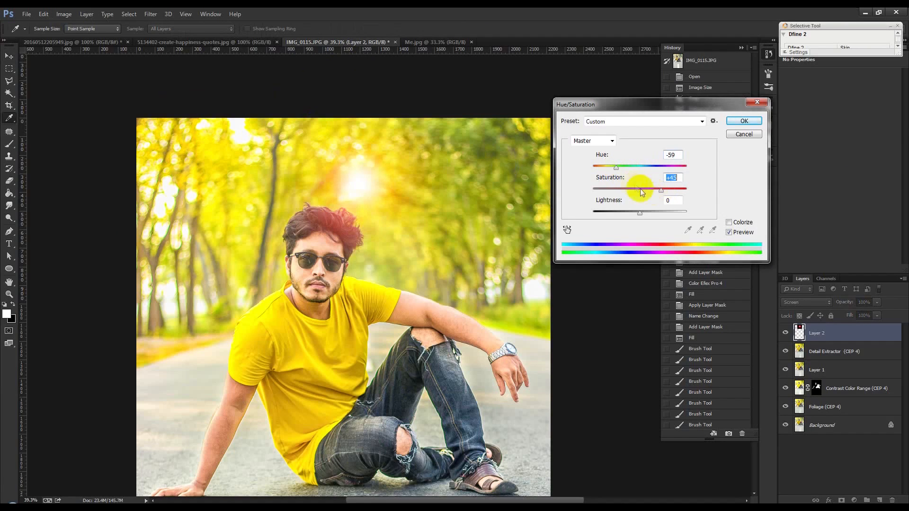
drag(618, 172, 614, 171)
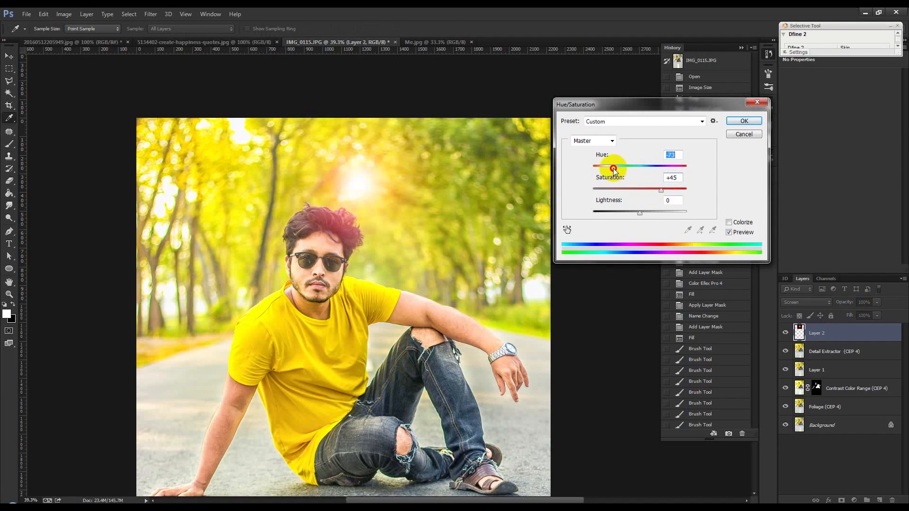
click(744, 120)
Apply a second Levels adjustment to the reddened glow layer, raising the black input level slightly.
scroll(462, 207, down, 3)
scroll(461, 206, up, 1)
click(64, 14)
mouse_move(95, 39)
click(179, 48)
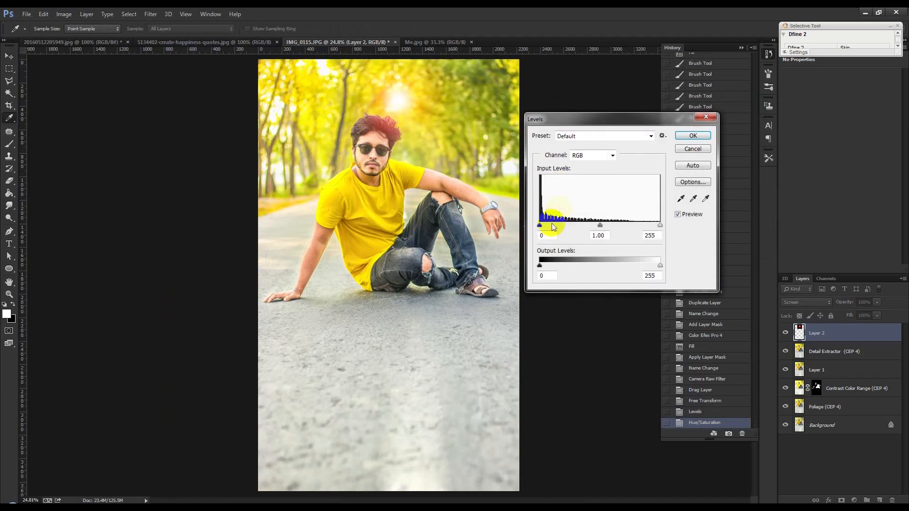
drag(541, 225, 551, 226)
click(691, 137)
Scale the glow layer up to about 146%, keeping its core above the man's head.
key(ctrl+t)
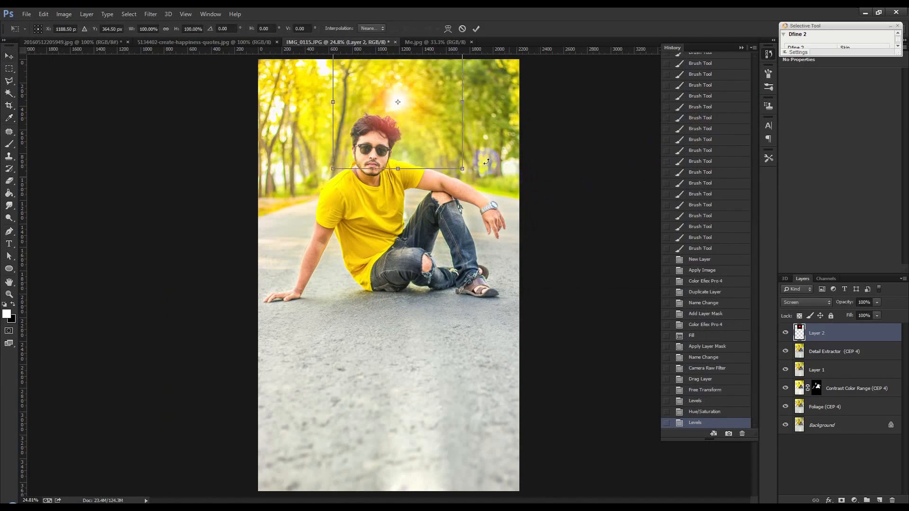
mouse_move(463, 168)
mouse_down()
mouse_move(494, 205)
mouse_move(460, 166)
mouse_up()
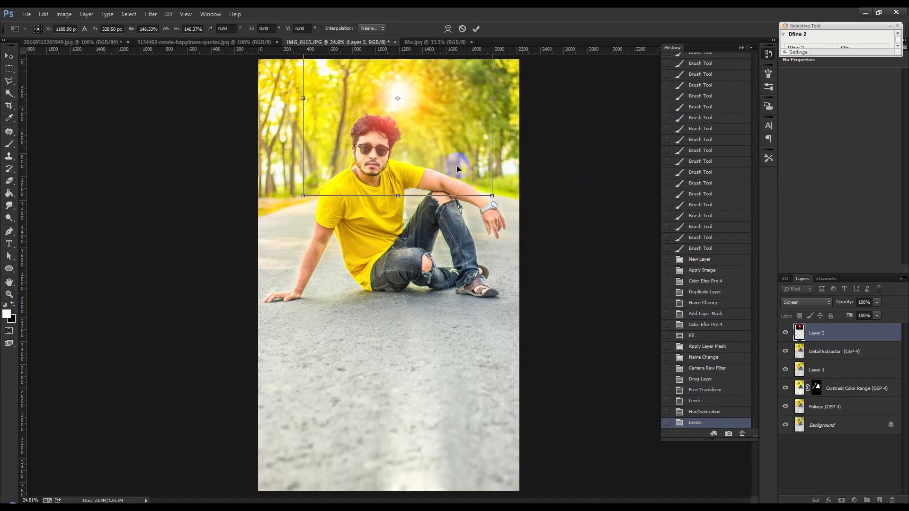
key(Return)
scroll(455, 167, down, 1)
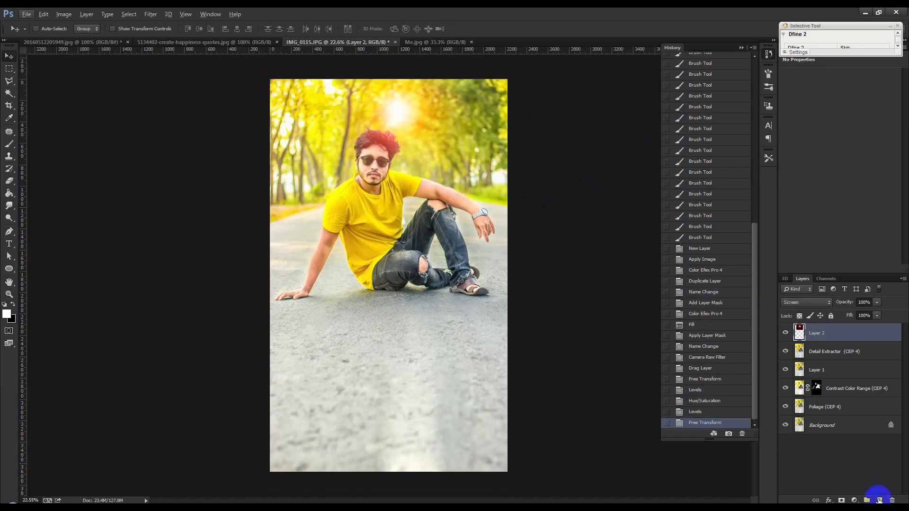
Add a Selective Color adjustment layer above the glow and adjust the Blacks range slightly.
click(854, 500)
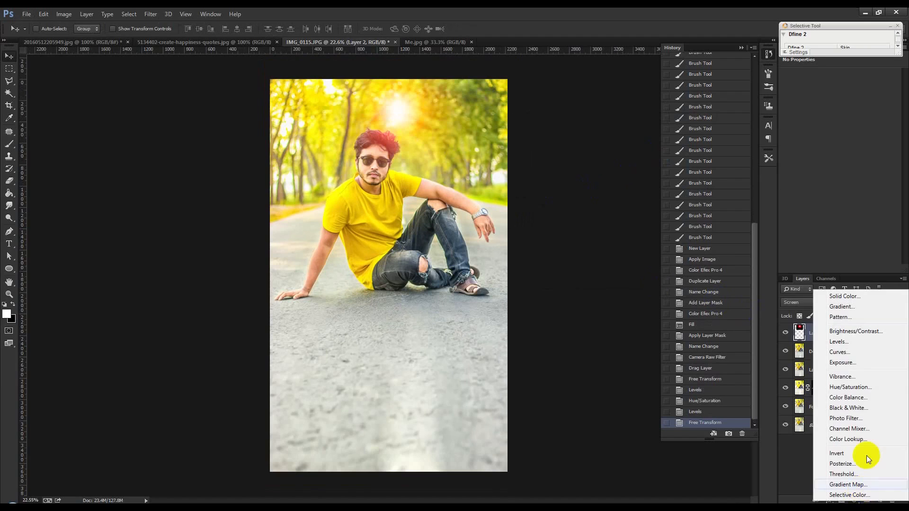
click(859, 495)
click(818, 89)
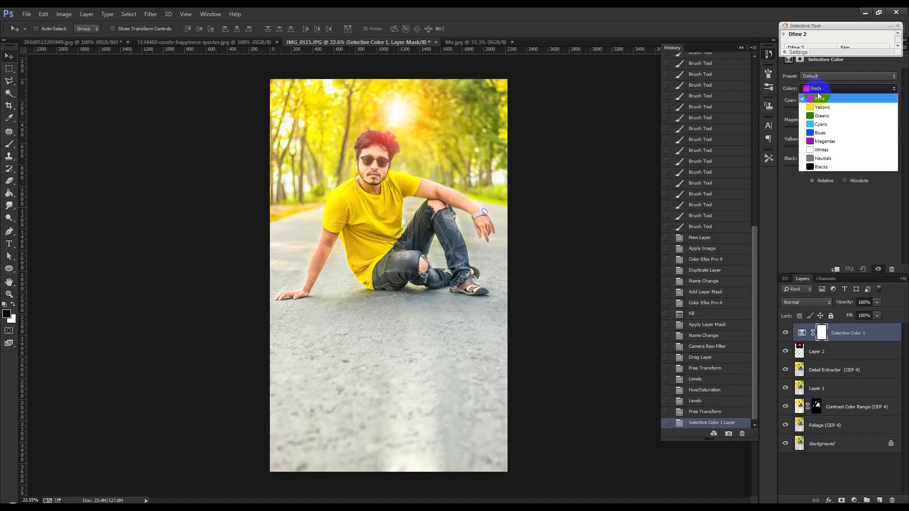
click(839, 167)
drag(840, 169, 846, 167)
click(879, 500)
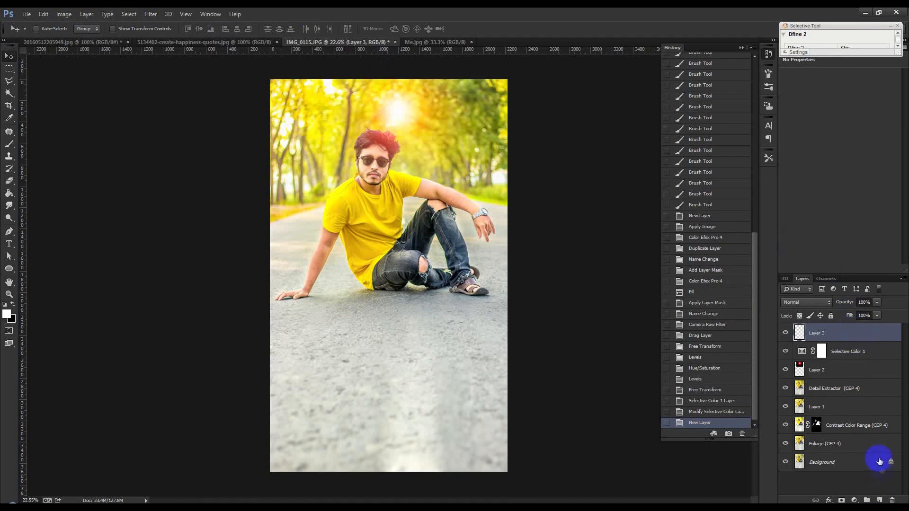
click(892, 500)
Copy the quote image 5134402-create-happiness-quotes.jpg onto the lower road of IMG_0115.JPG and invert its colors.
click(213, 44)
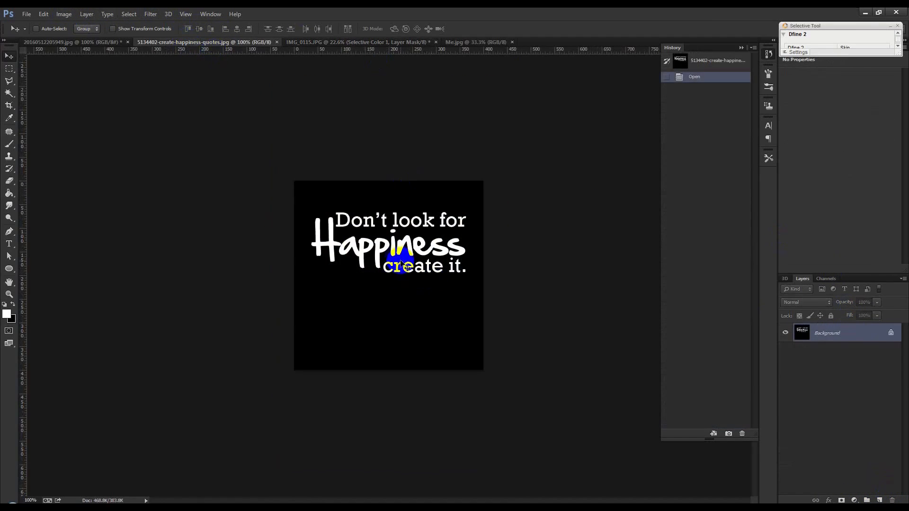
drag(408, 43, 423, 404)
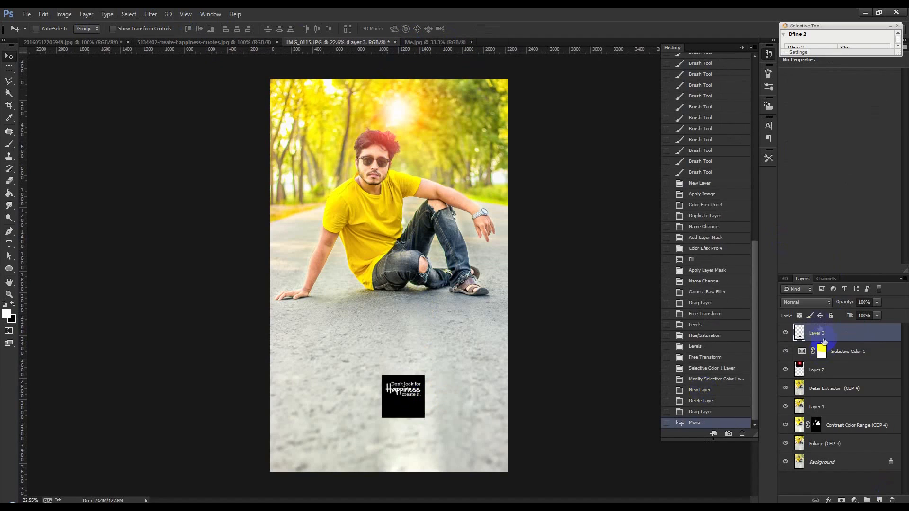
click(64, 14)
mouse_move(78, 39)
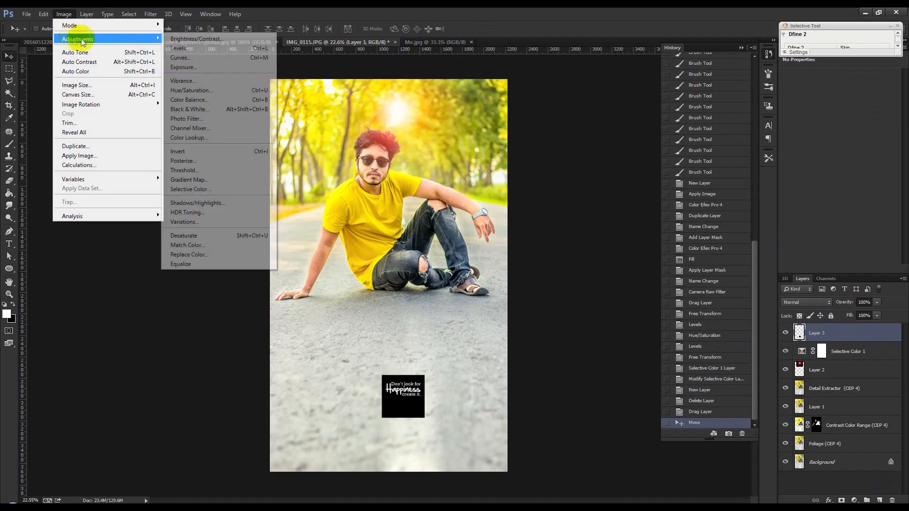
click(190, 151)
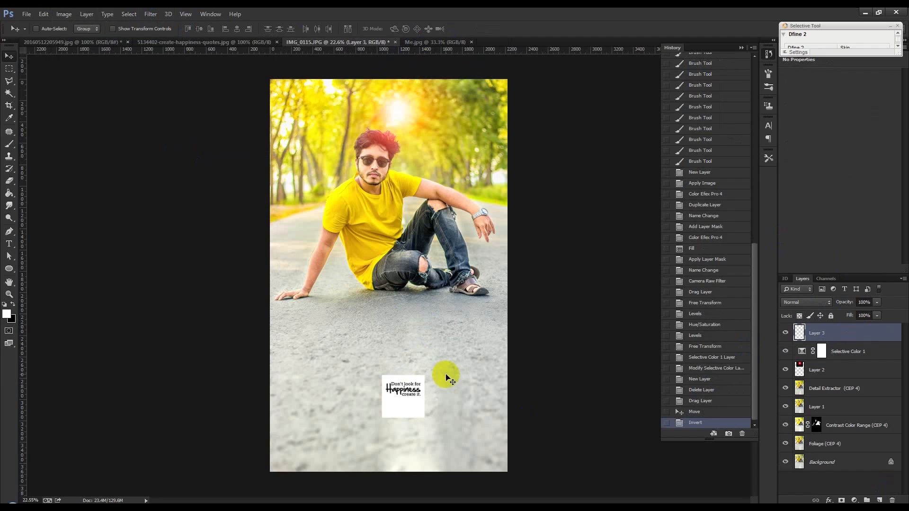
Enlarge the inverted quote layer to about half the photo's width on the lower road.
key(ctrl+t)
drag(425, 376, 423, 398)
key(Return)
Set the quote layer's blending mode to Multiply, nudge it into place and lower its opacity to 68%.
click(808, 304)
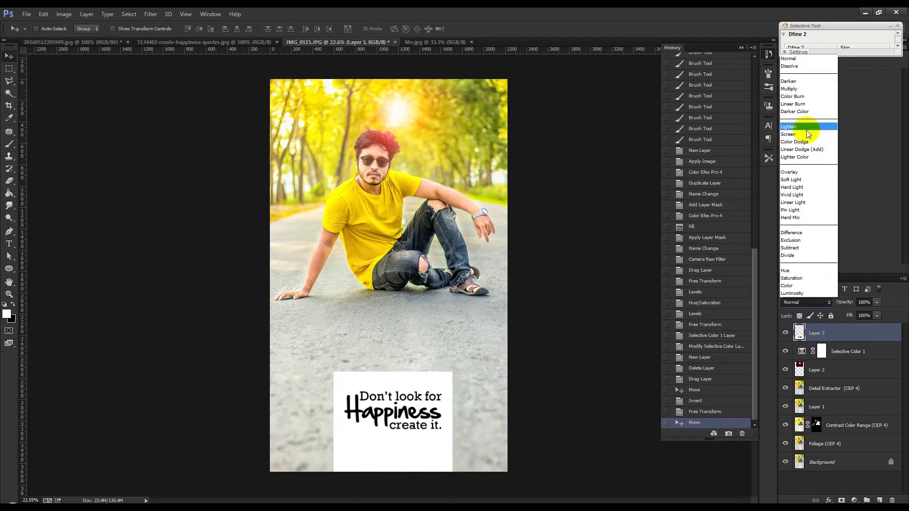
click(790, 89)
drag(484, 302, 486, 303)
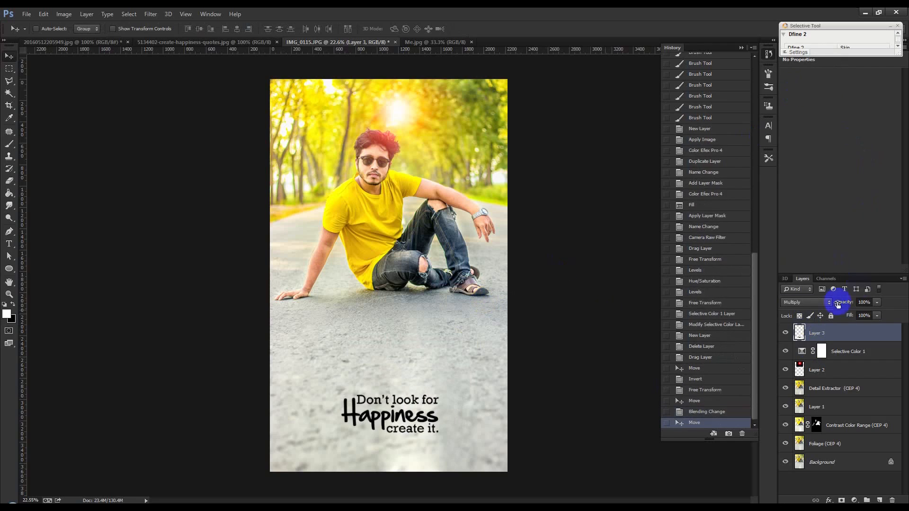
drag(843, 305, 833, 304)
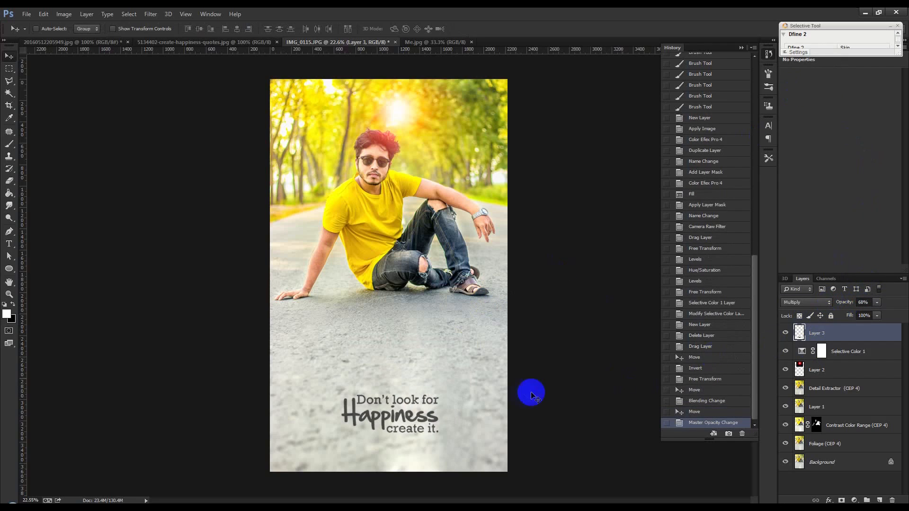
Enlarge the quote text slightly further and center it on the road below the man.
key(ctrl+t)
mouse_move(449, 372)
mouse_down()
mouse_move(476, 335)
mouse_move(438, 381)
mouse_up()
key(Return)
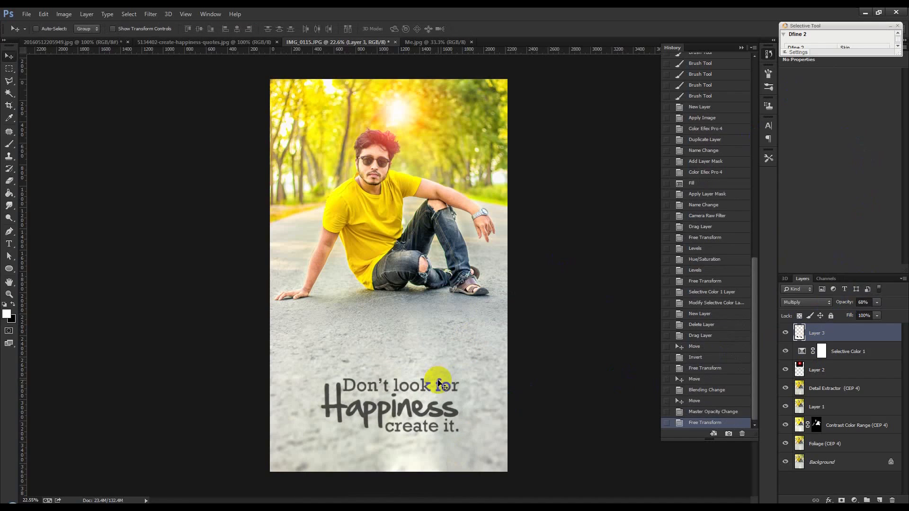
drag(438, 382, 450, 407)
Add a new layer above the quote layer and fill it with the merged image using Apply Image.
click(880, 498)
click(63, 14)
click(81, 156)
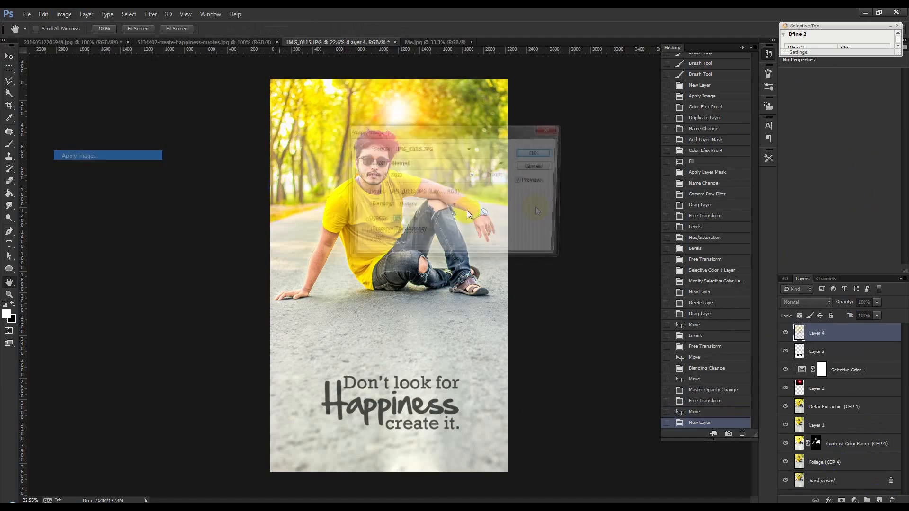
click(540, 153)
Smooth the skin on the merged layer with the Imagenomic Portraiture filter, using the Smoothing: Normal preset with output to the current layer.
click(150, 14)
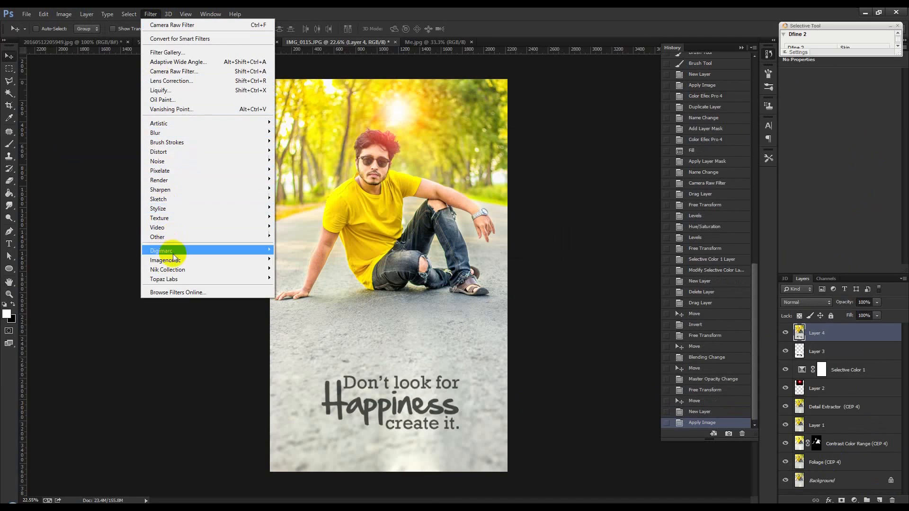
mouse_move(173, 260)
click(296, 264)
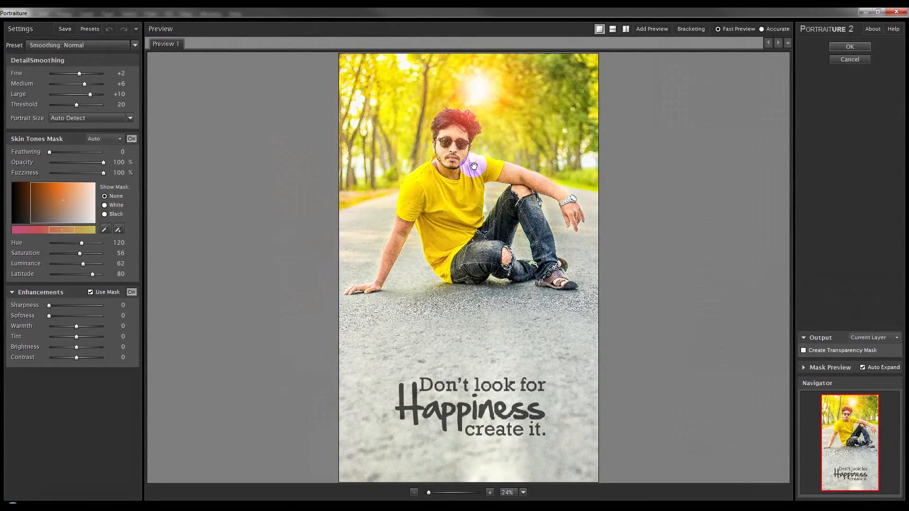
drag(429, 493, 441, 495)
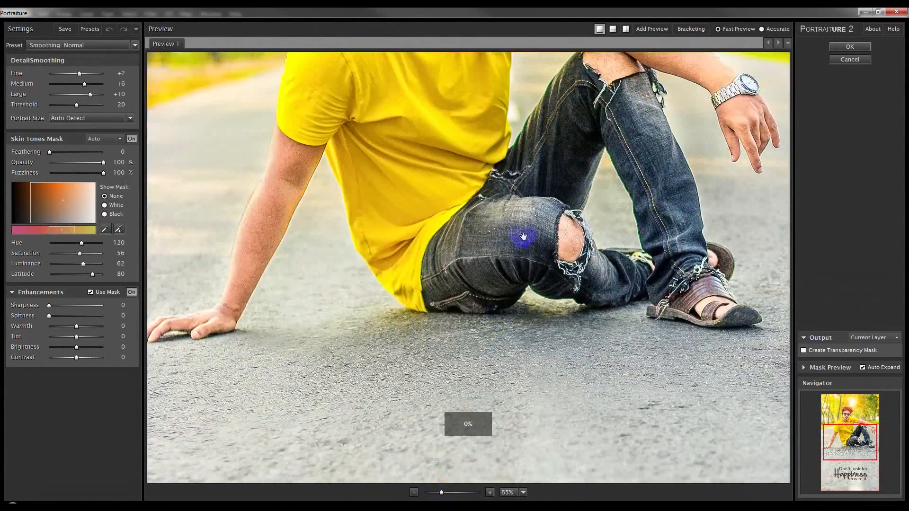
drag(523, 237, 526, 438)
drag(469, 175, 456, 253)
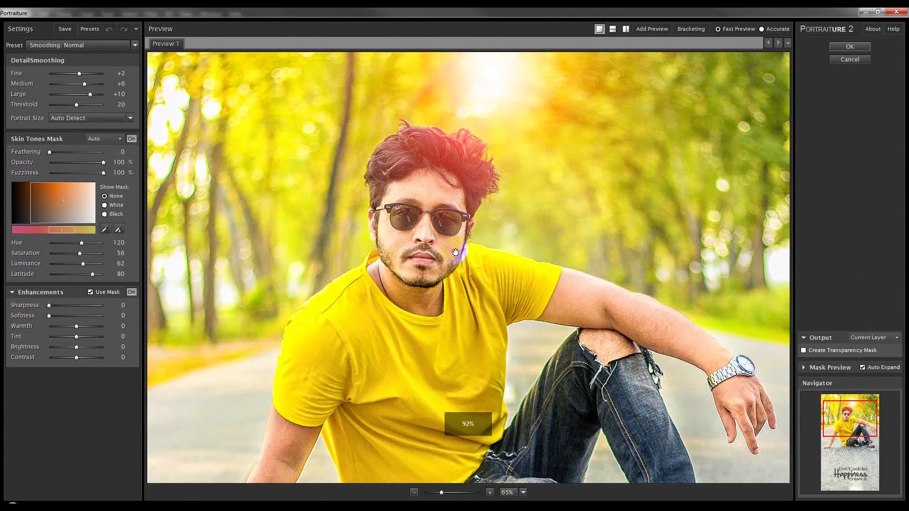
click(850, 46)
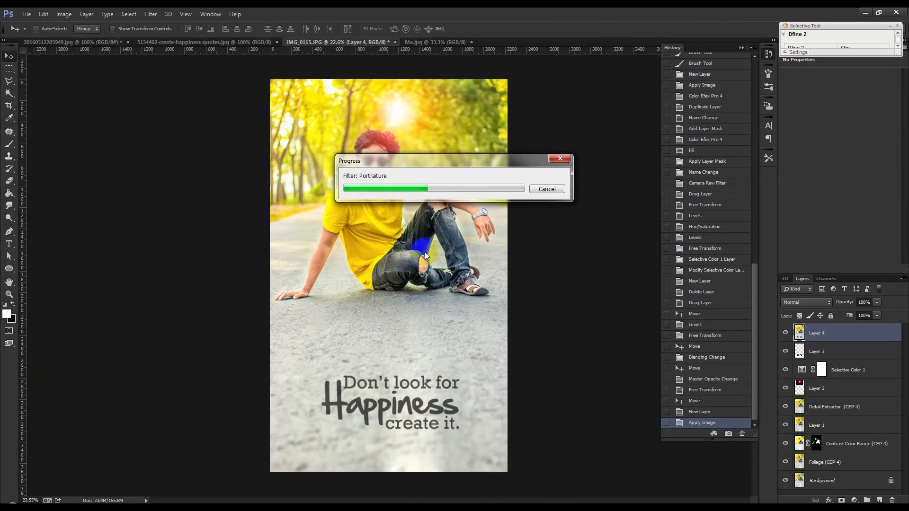
Remove blemishes from the man's forehead and right cheek with the Spot Healing Brush in Content-Aware mode.
scroll(363, 156, up, 5)
scroll(369, 142, up, 8)
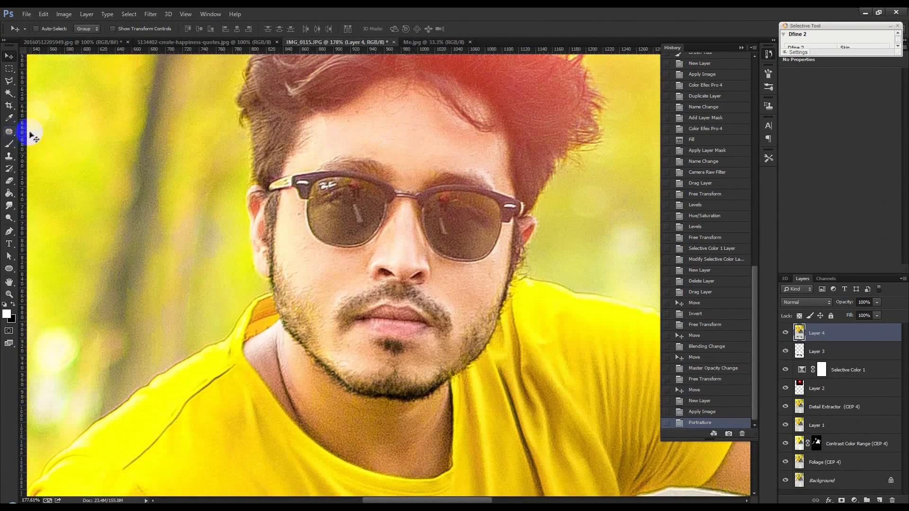
right_click(9, 132)
click(57, 134)
drag(360, 115, 361, 116)
click(375, 124)
click(398, 126)
click(299, 207)
drag(303, 230, 313, 250)
click(298, 270)
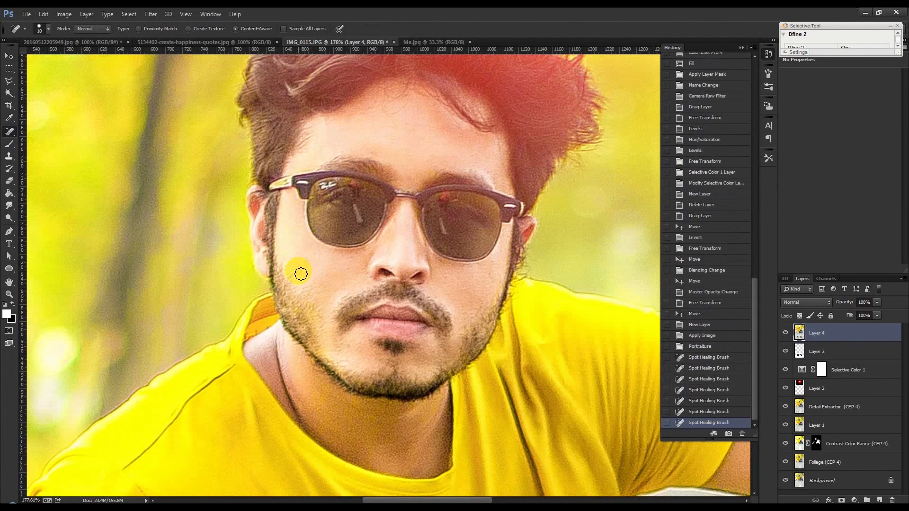
Heal the remaining spots beside the man's nose, on his left cheek and on his chin with the Spot Healing Brush.
click(364, 276)
drag(351, 273, 368, 273)
click(369, 273)
click(449, 287)
drag(482, 278, 498, 267)
click(498, 267)
click(352, 348)
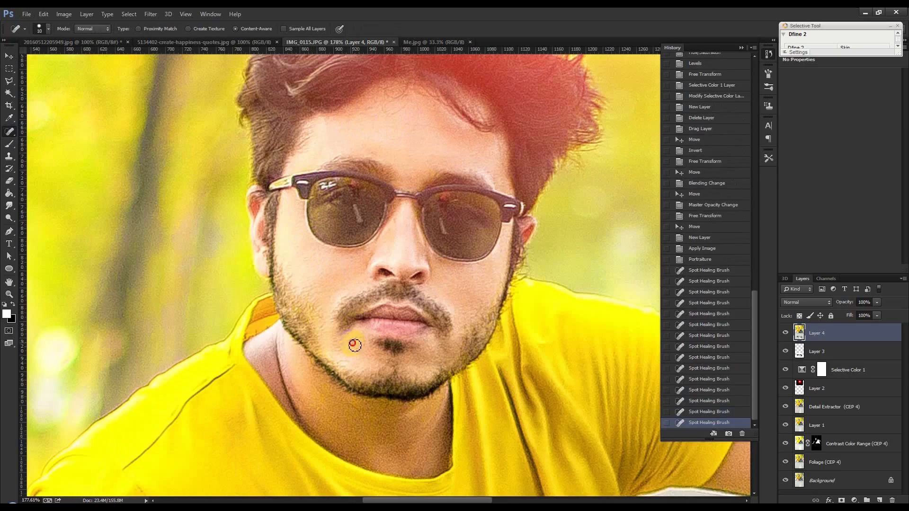
click(355, 345)
scroll(406, 281, down, 10)
scroll(405, 281, down, 3)
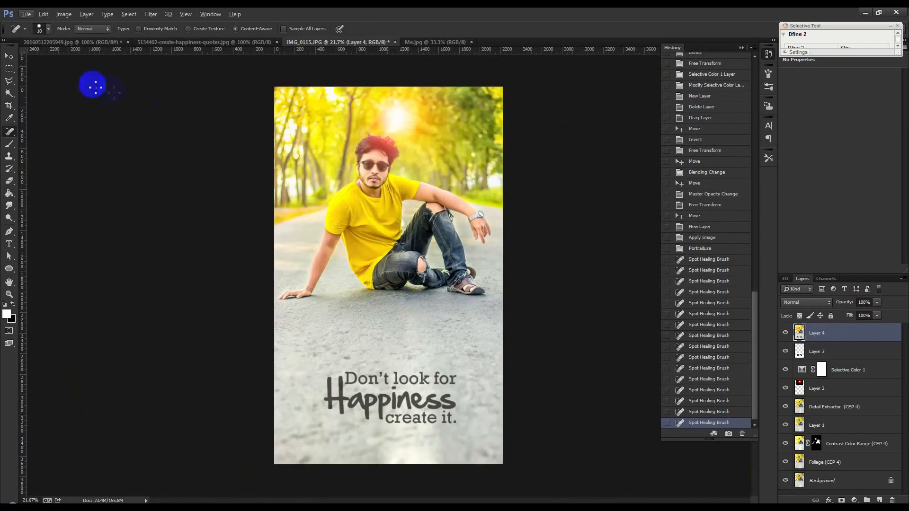
click(10, 55)
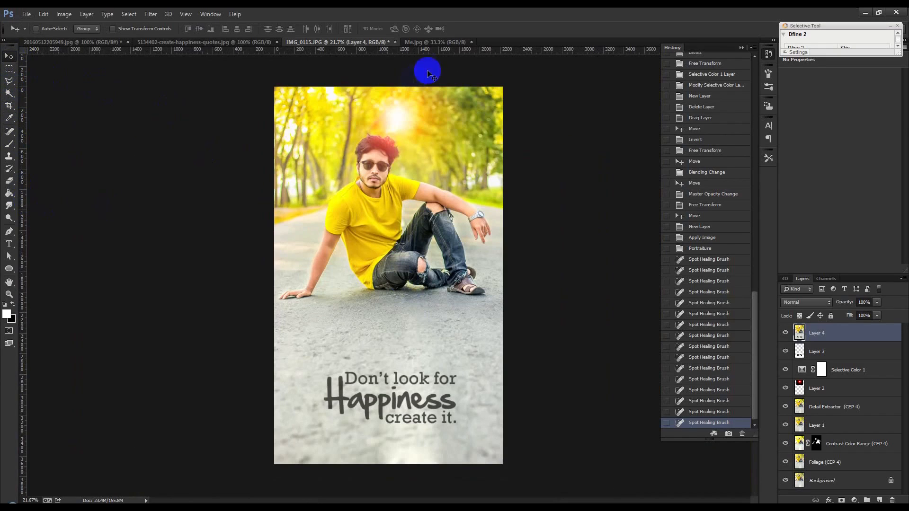
Compare the retouched IMG_0115.JPG with the reference image Me.jpg at similar magnification.
click(436, 44)
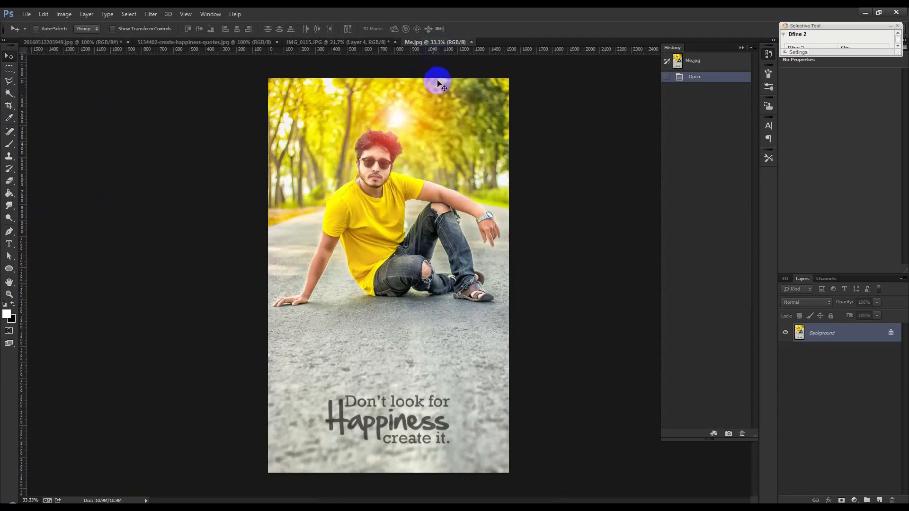
click(351, 43)
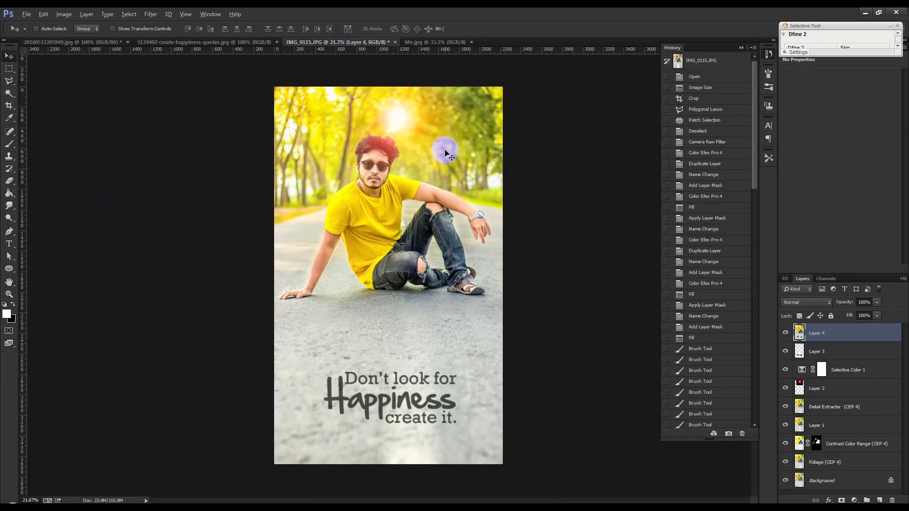
scroll(444, 150, up, 1)
click(424, 44)
scroll(426, 90, up, 1)
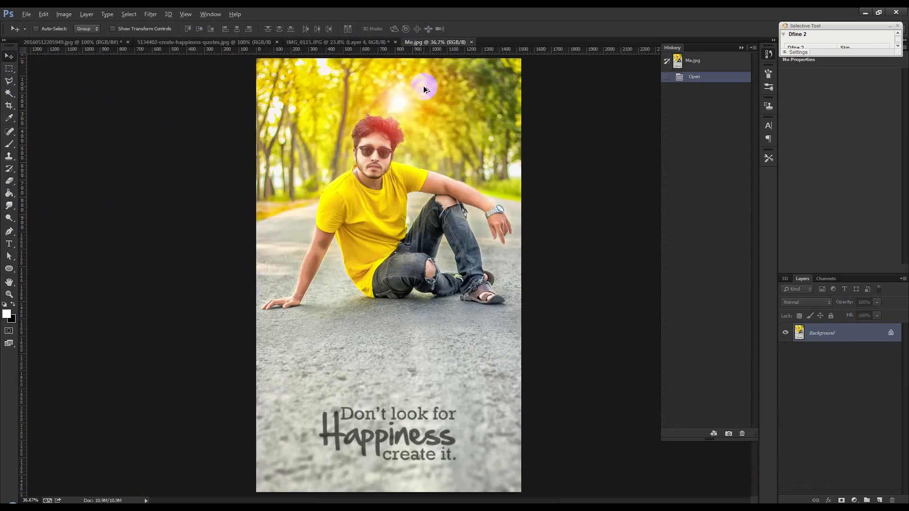
click(371, 44)
scroll(415, 85, up, 1)
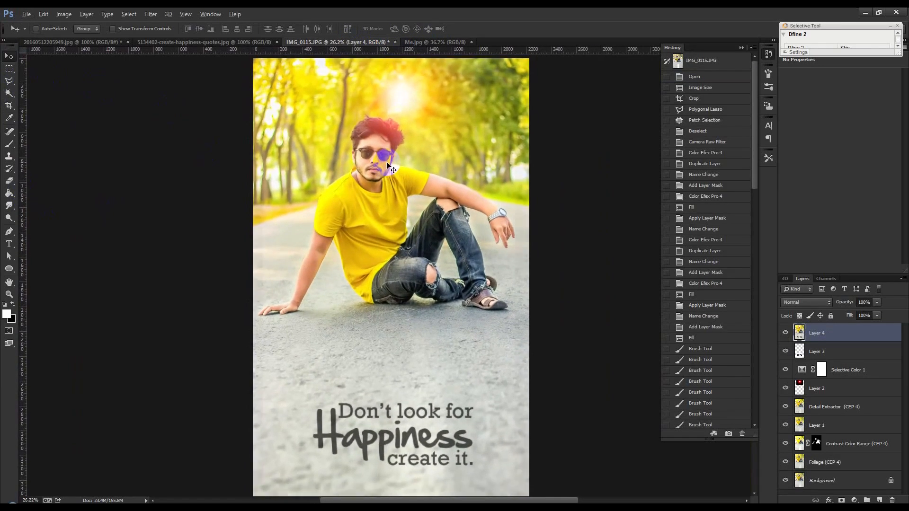
scroll(386, 161, down, 1)
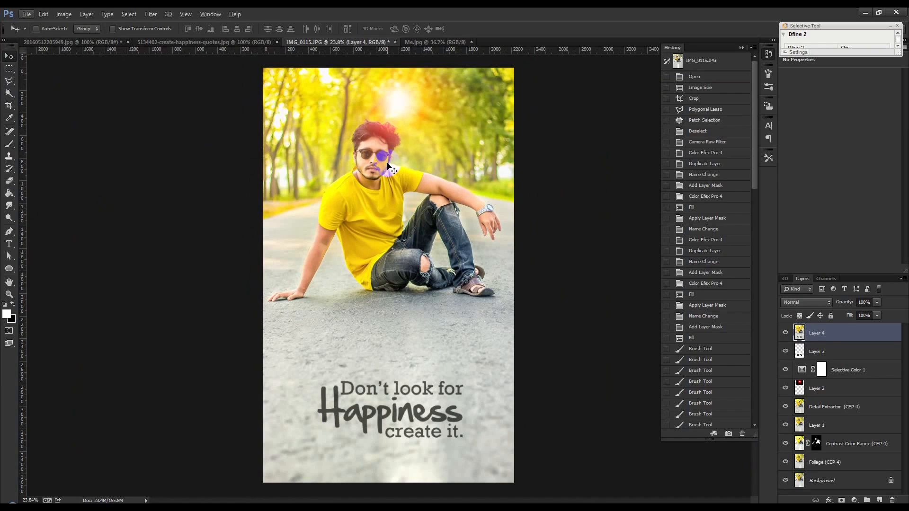